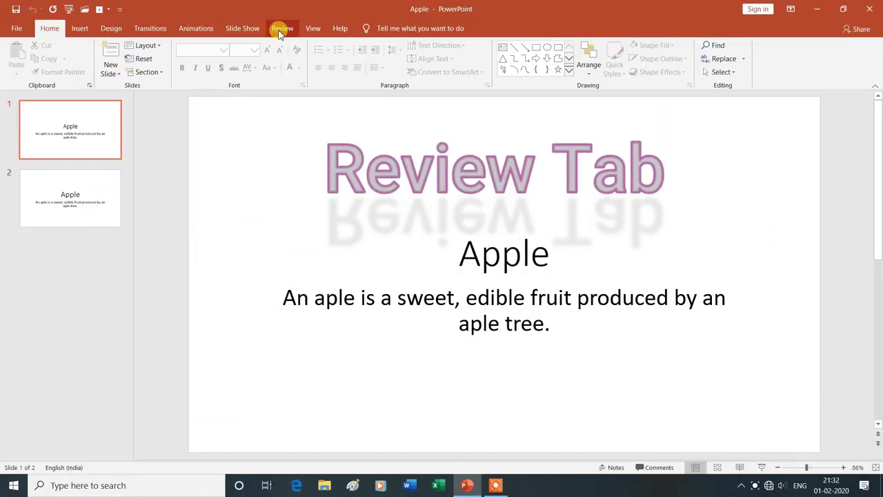
Switch to the Review ribbon and select the Apple title text on slide 1.
click(282, 28)
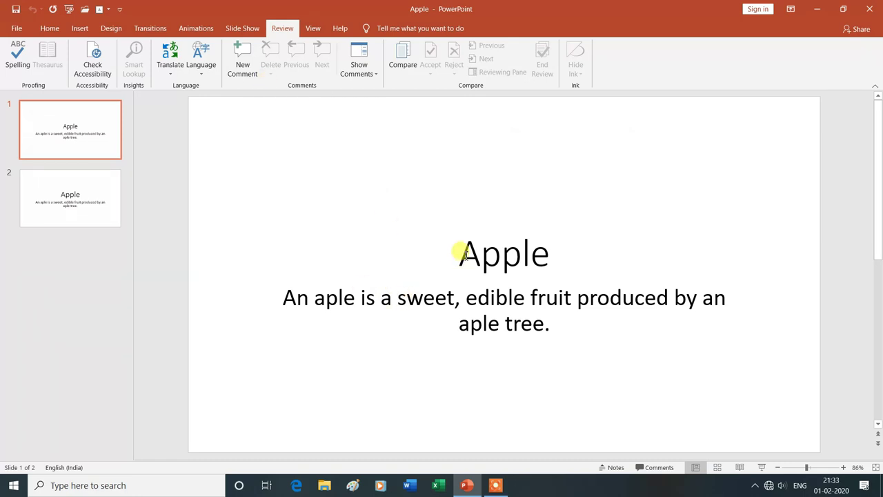
drag(459, 252, 541, 256)
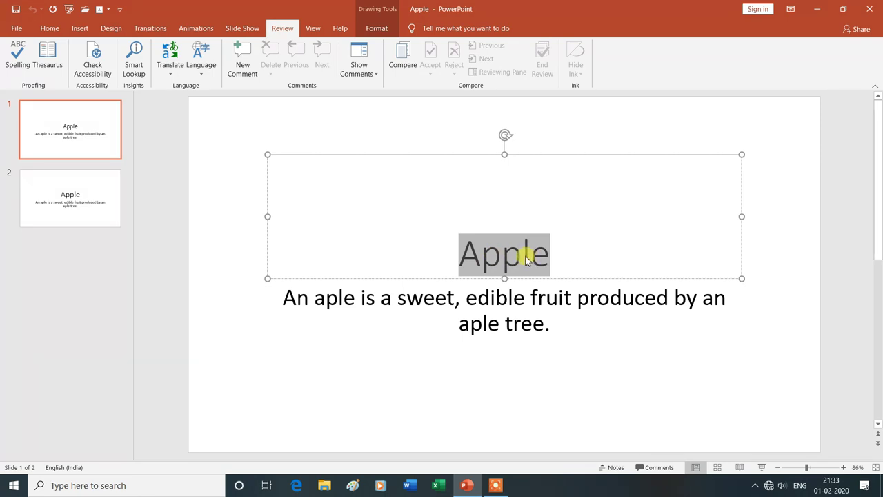
Attach a new comment reading 'sweet apple' to the selected Apple title.
click(242, 61)
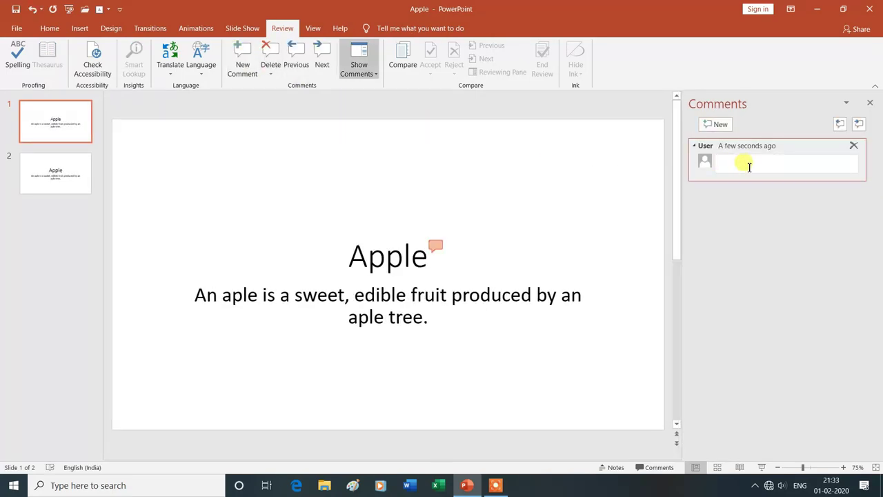
text(sweet apple)
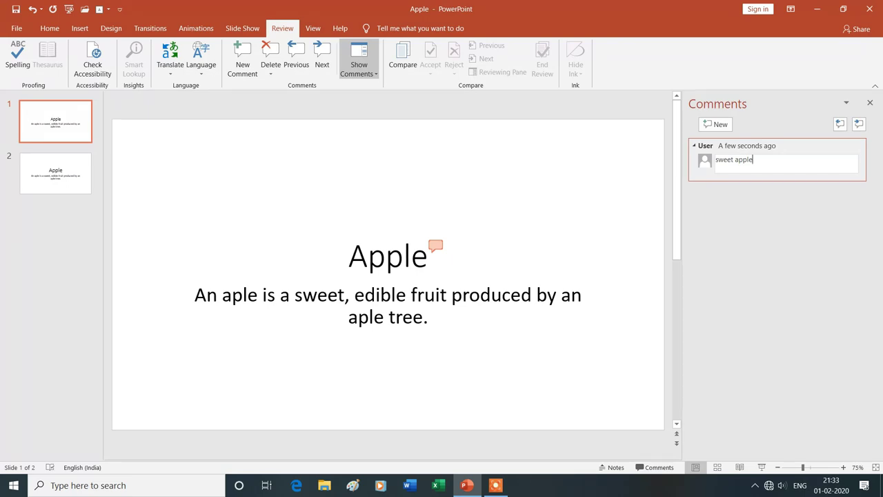
click(477, 273)
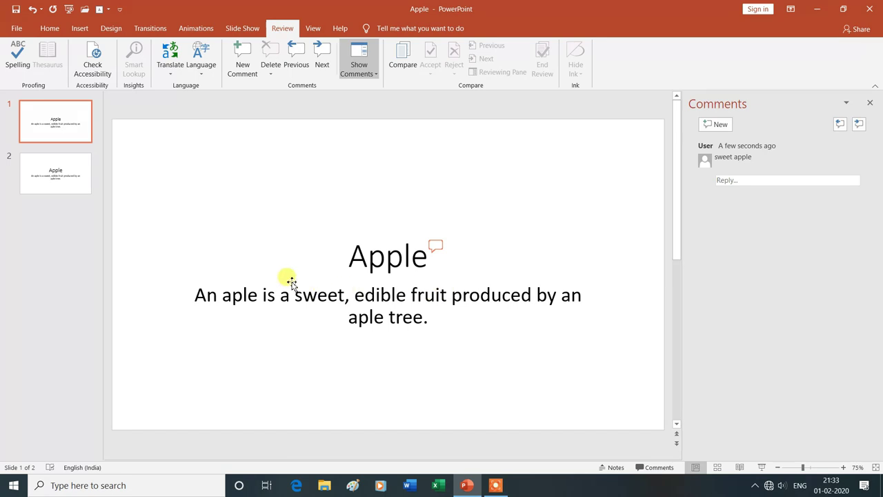
Comment 'sweet apple' on the word sweet and 'apple tree' on the word tree in the body text.
drag(295, 293, 346, 295)
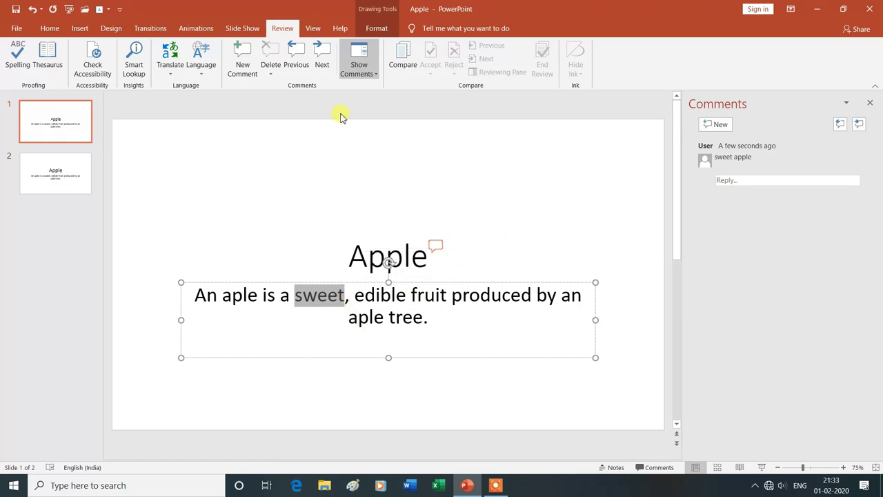
click(243, 66)
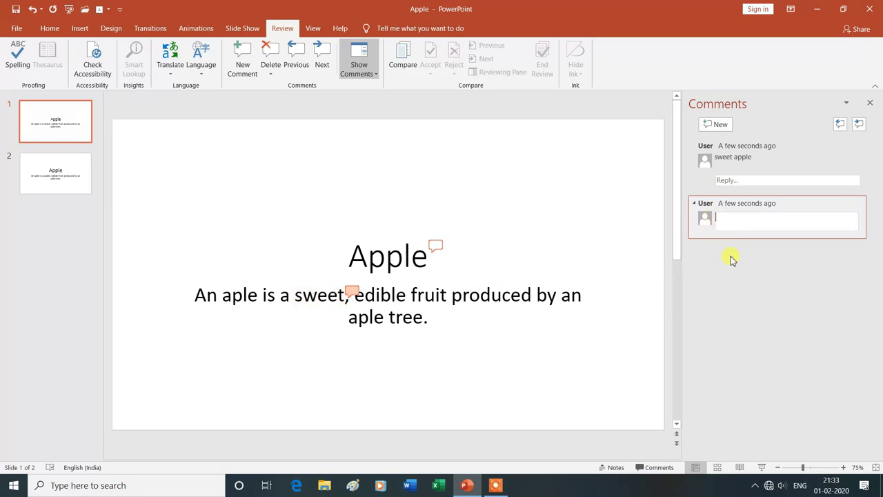
text(sweet apple)
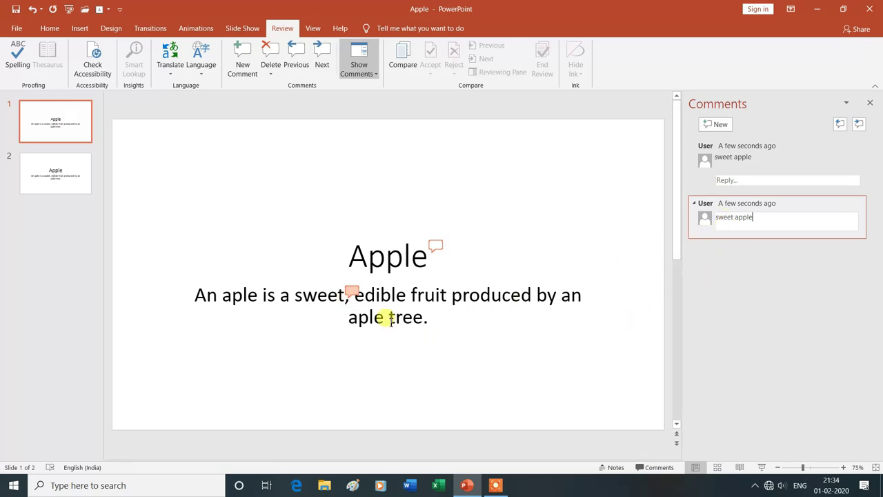
drag(389, 316, 423, 318)
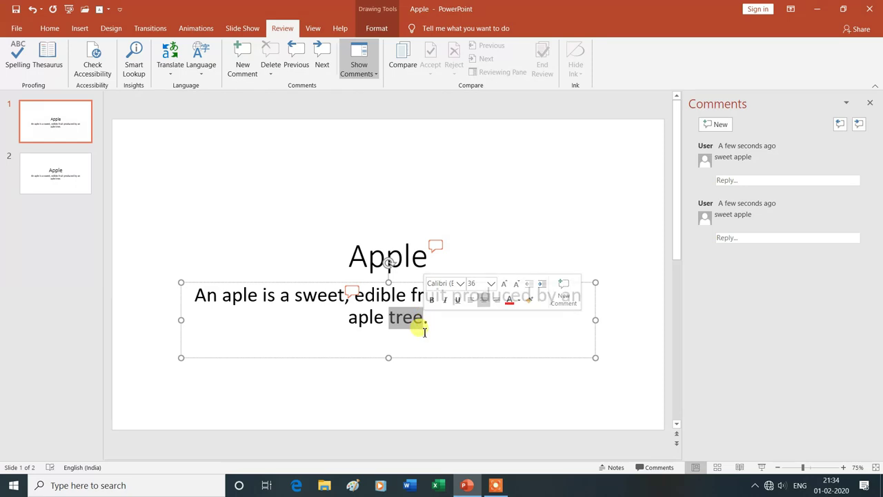
click(245, 64)
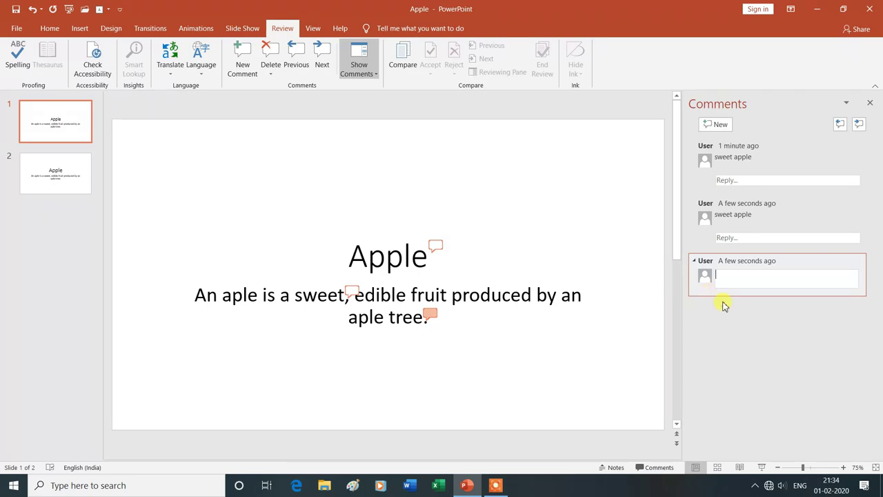
text(apple tree)
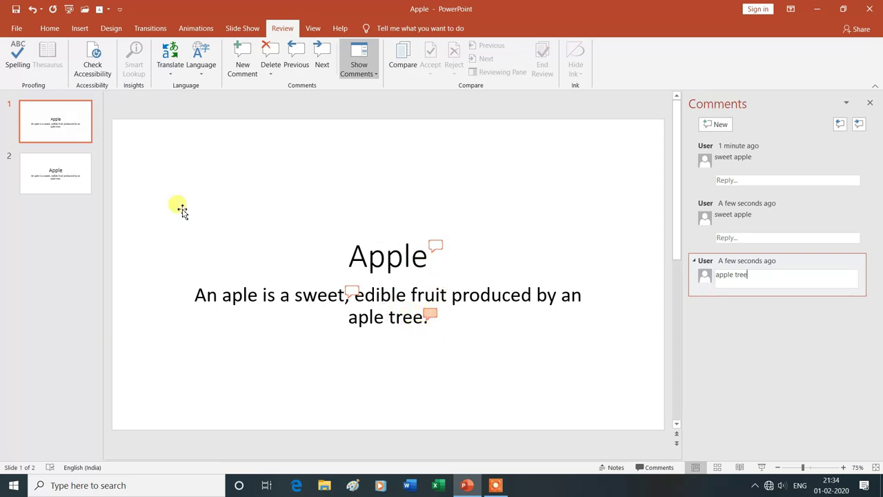
click(69, 180)
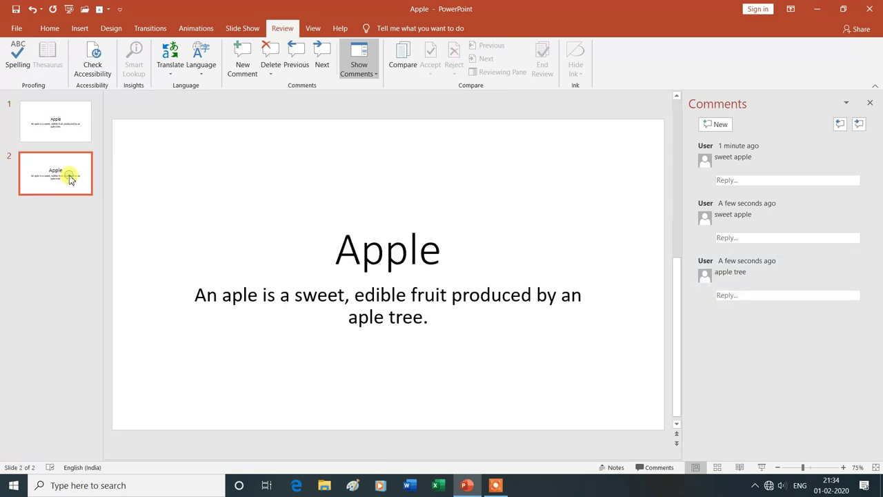
Add a 'sweet apple' comment to slide 2's Apple title, then go back to slide 1.
drag(335, 247, 439, 253)
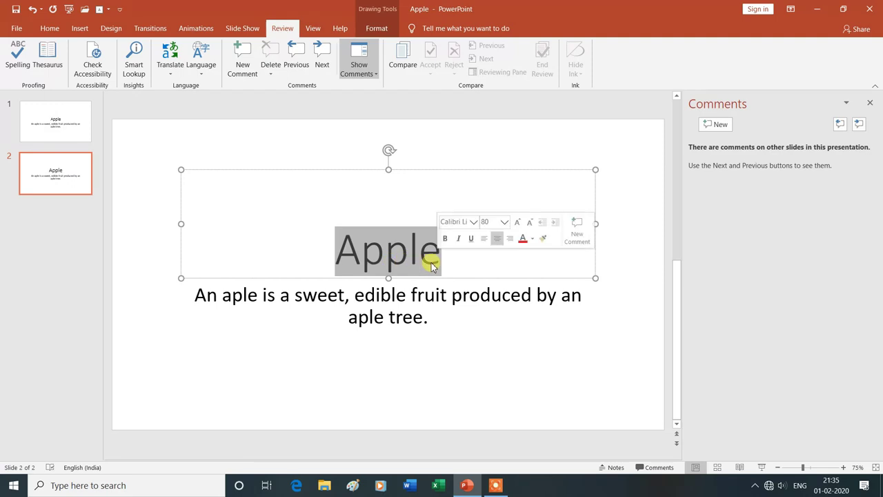
click(243, 64)
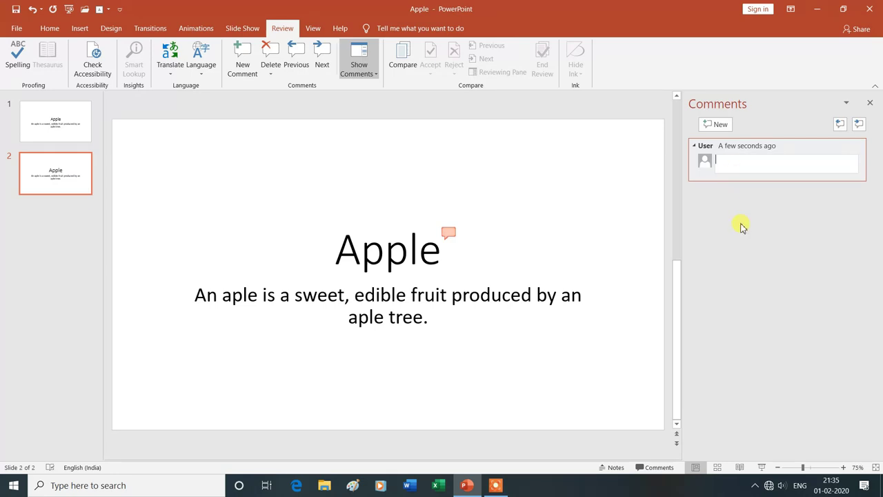
text(sweet apple)
click(66, 128)
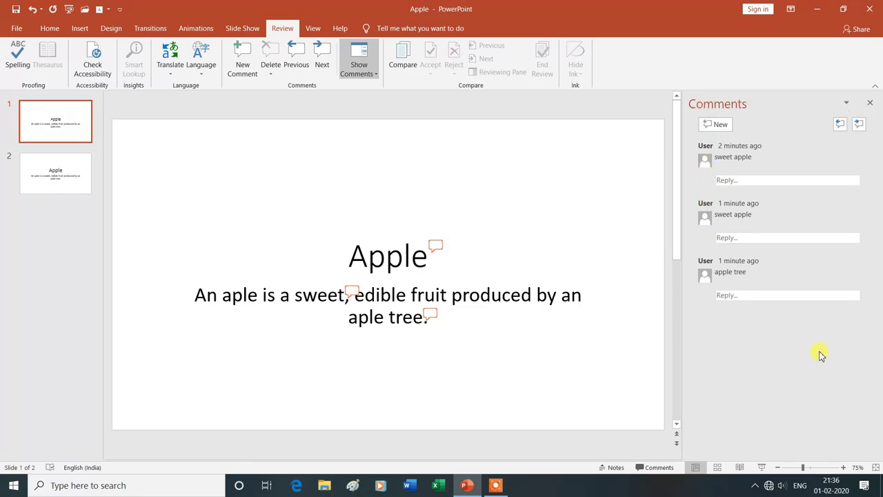
Hide and reshow the comments list, then select the 'apple tree' comment.
click(377, 75)
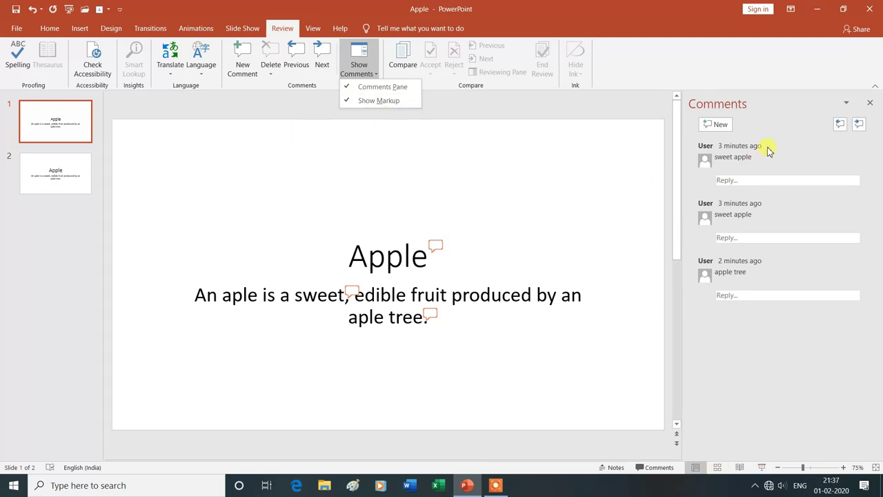
click(349, 87)
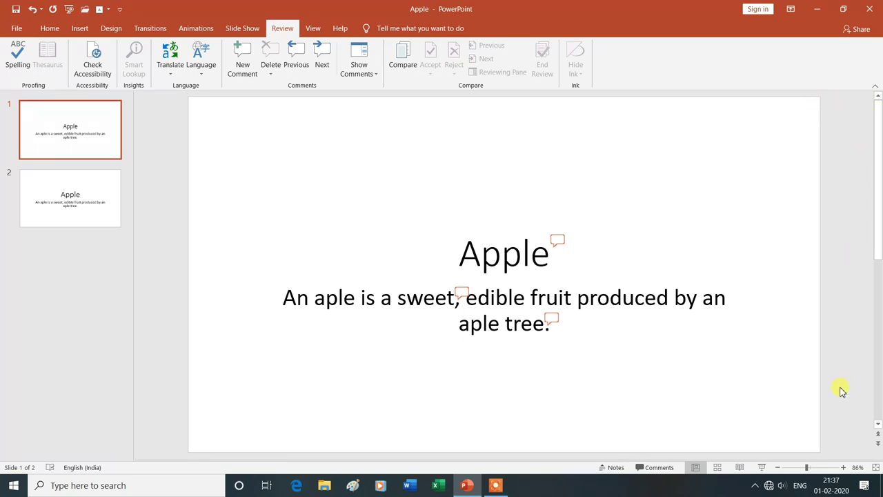
click(375, 74)
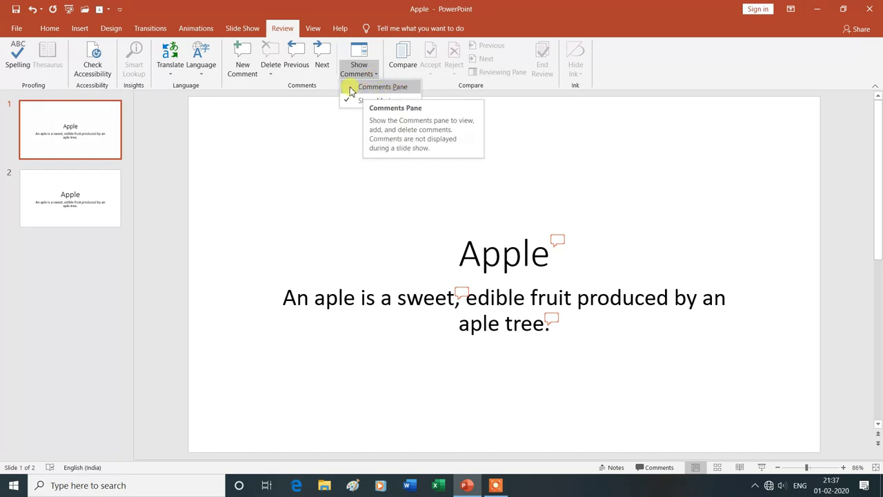
click(352, 91)
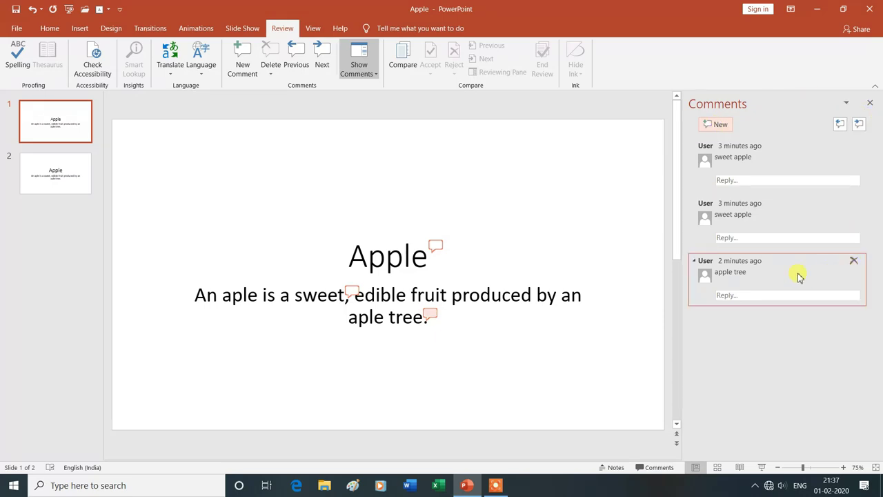
click(435, 246)
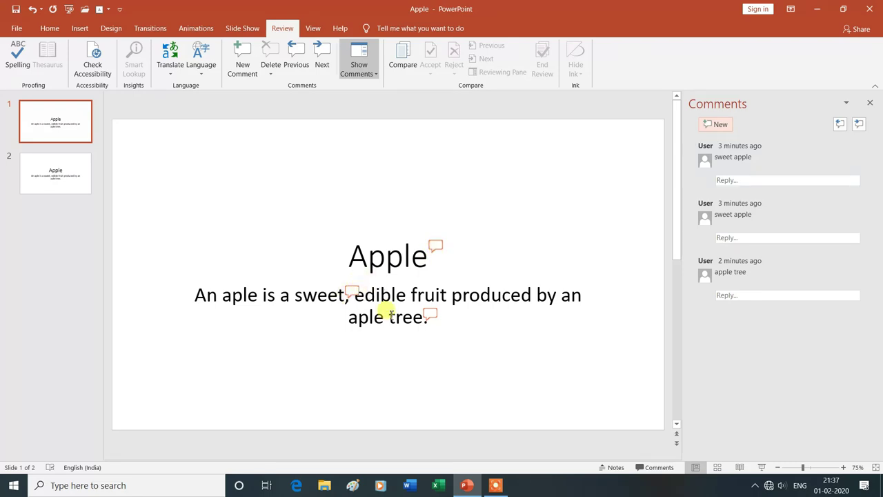
Hide and reshow the slide comment markers, reopen the comments list, and select the title comment.
click(374, 74)
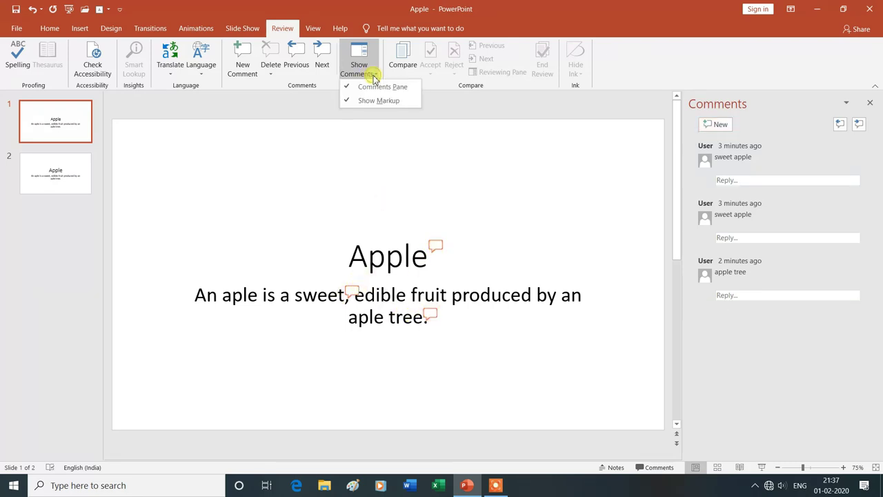
click(347, 101)
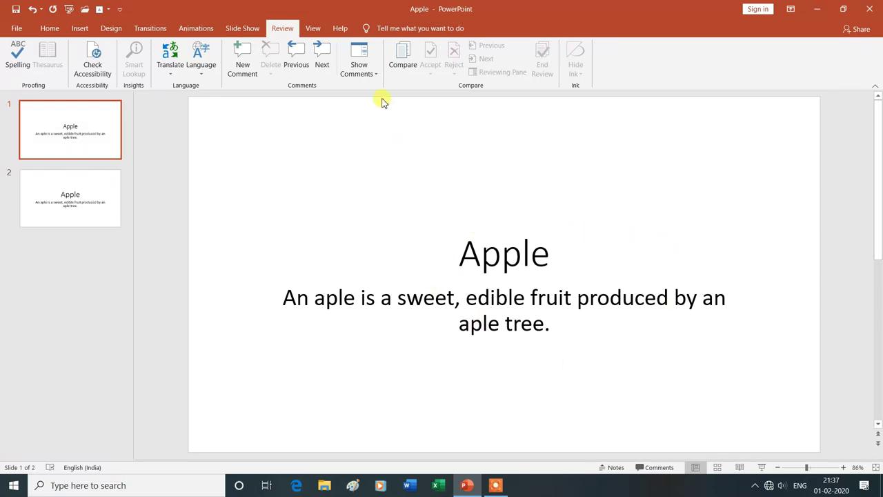
click(376, 78)
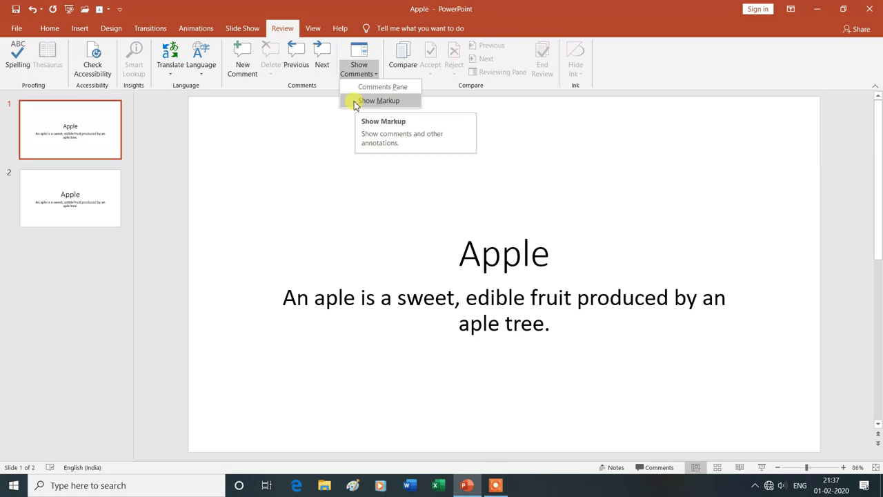
click(355, 102)
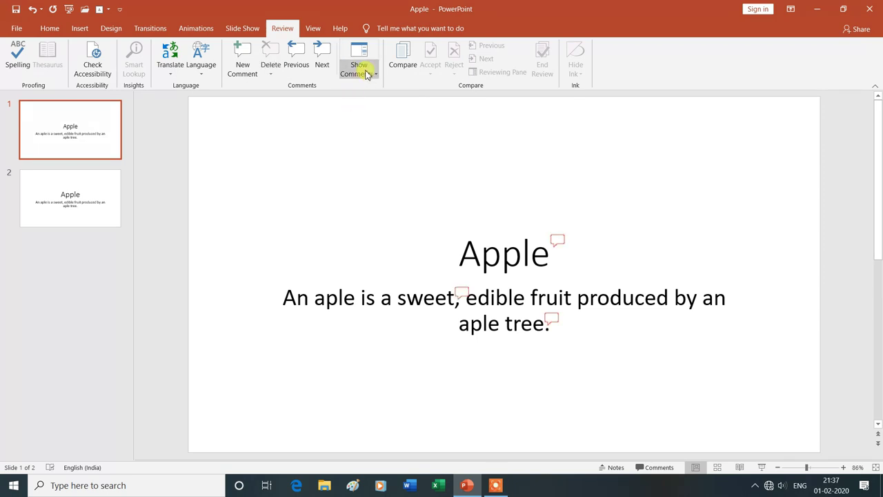
click(375, 74)
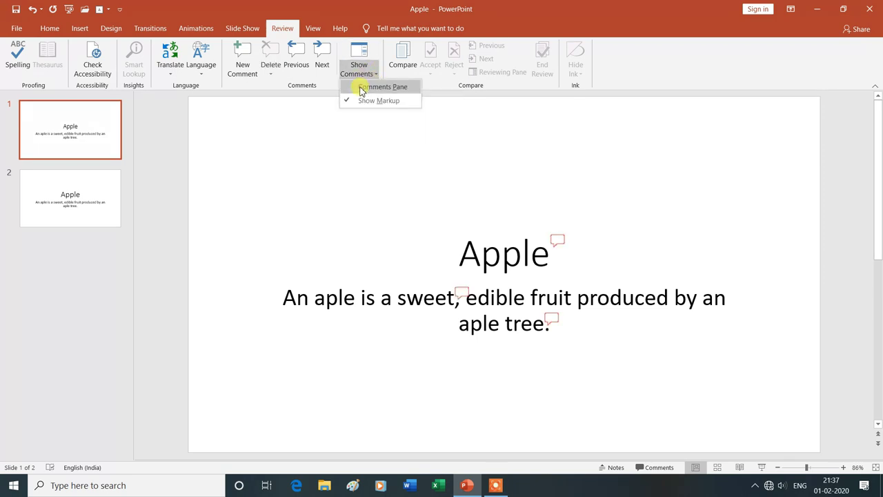
click(355, 88)
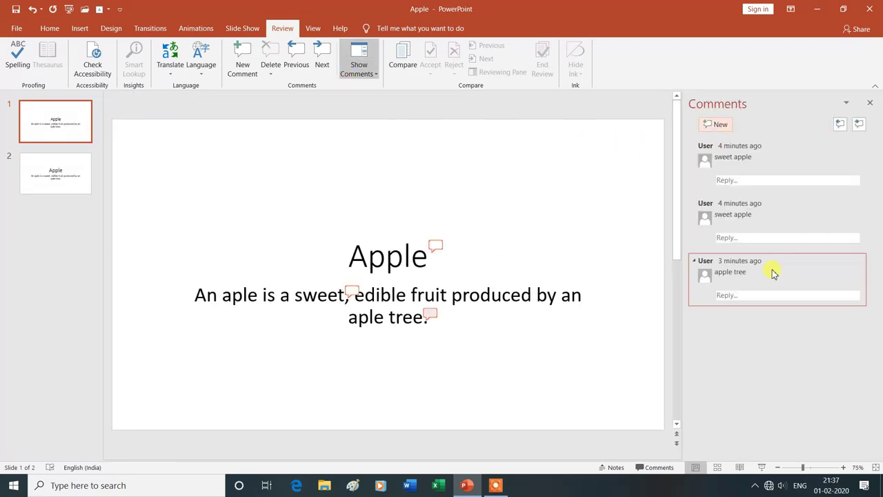
click(323, 59)
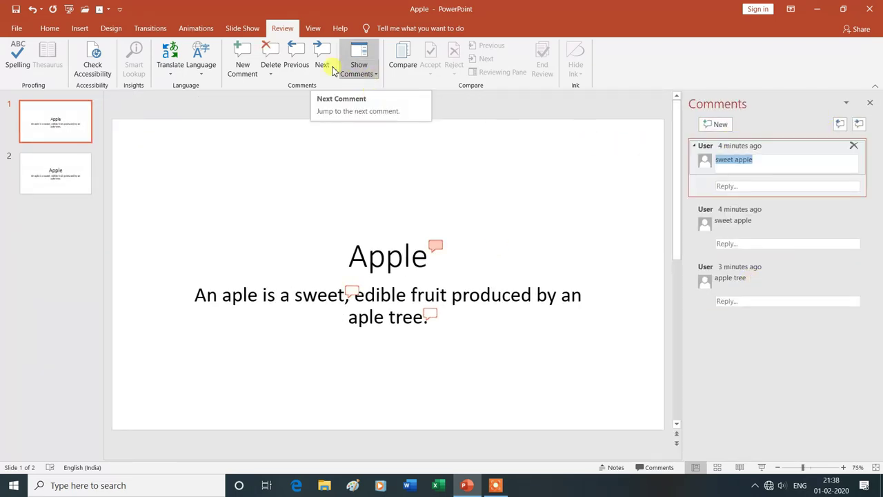
click(438, 247)
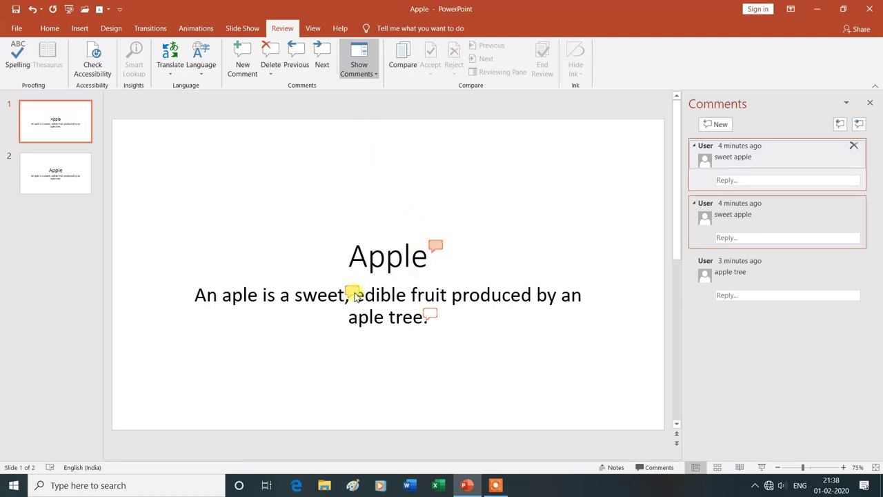
click(323, 69)
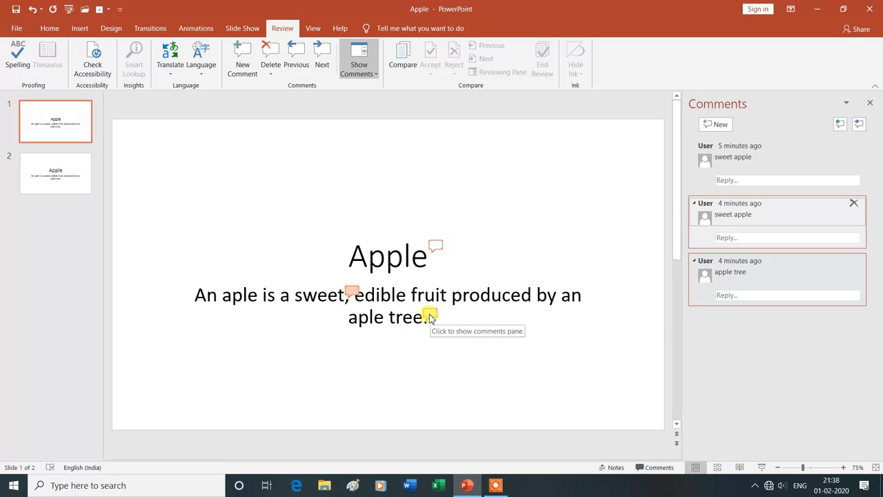
click(324, 59)
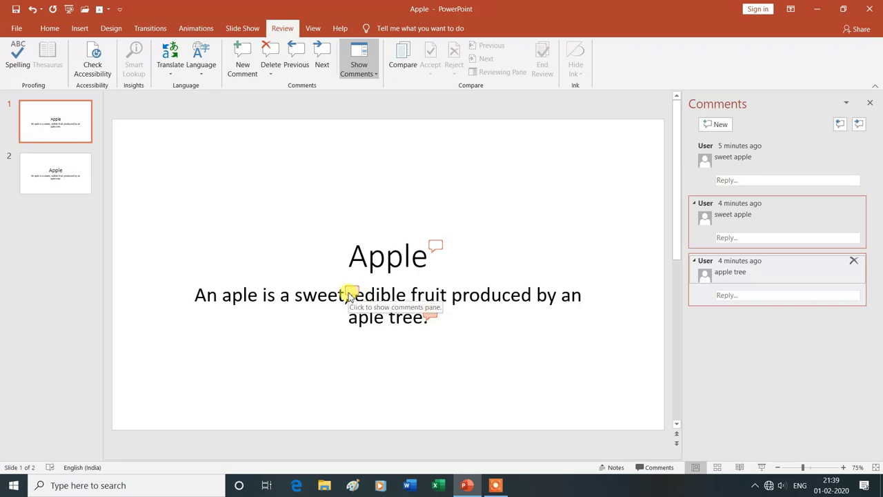
click(298, 60)
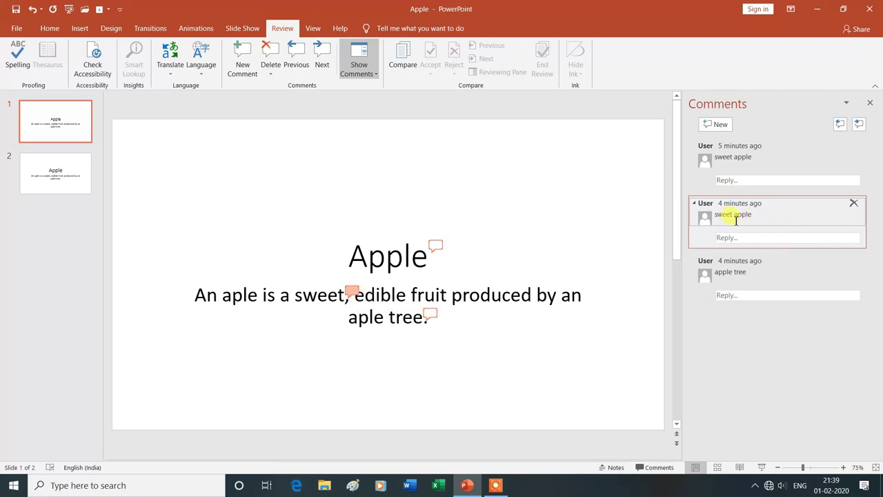
click(297, 54)
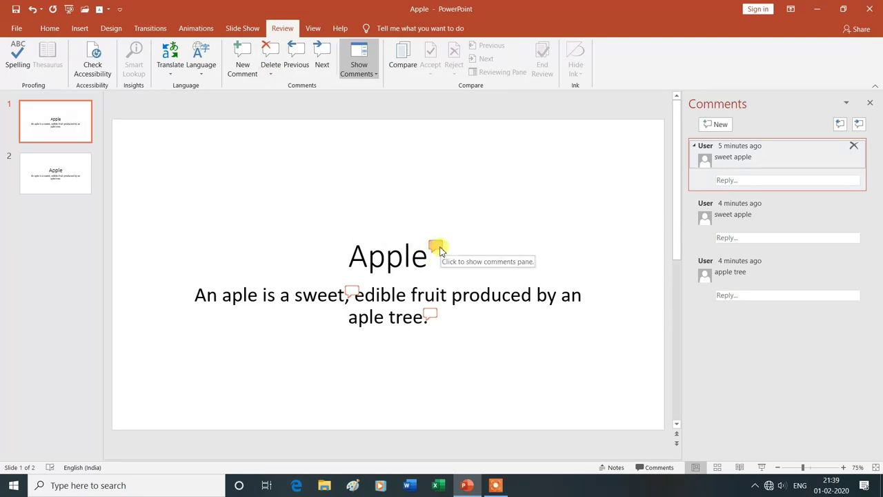
Delete the selected 'sweet apple' title comment on slide 1, then switch to slide 2.
click(271, 74)
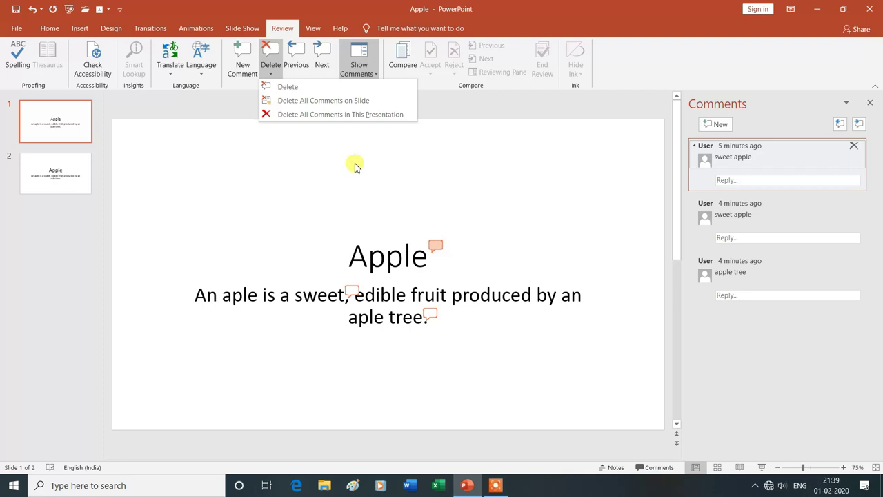
click(289, 87)
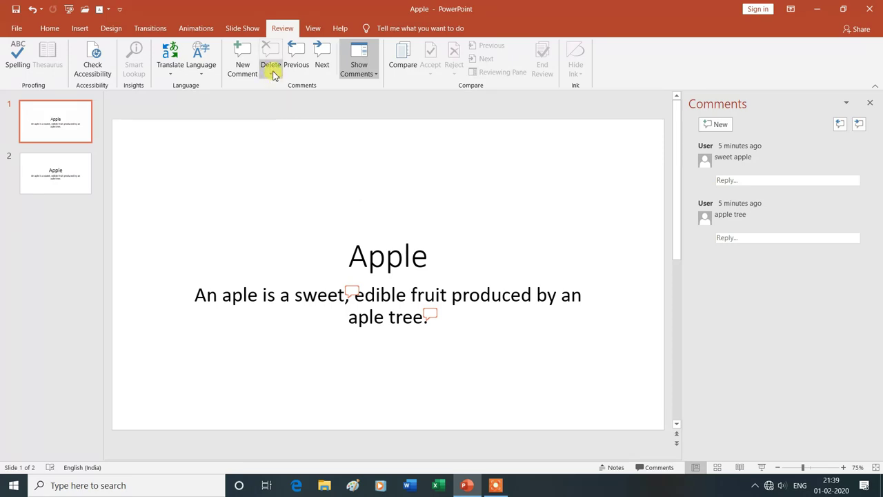
click(271, 78)
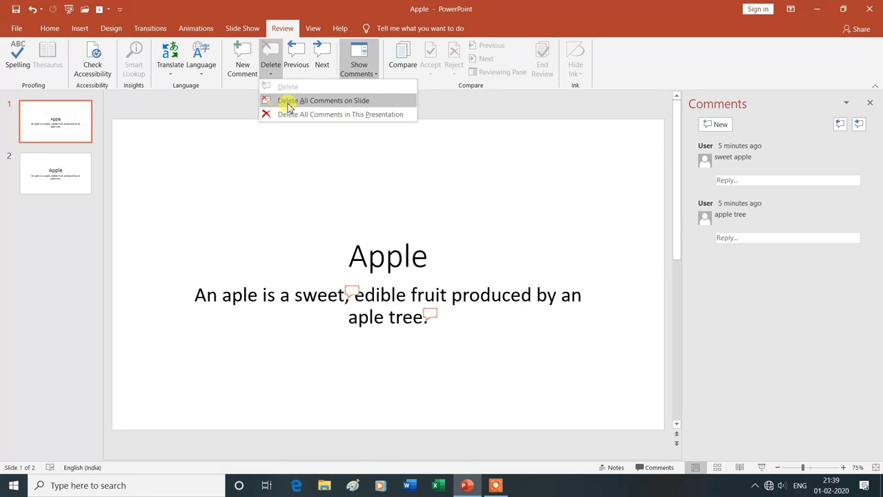
click(67, 178)
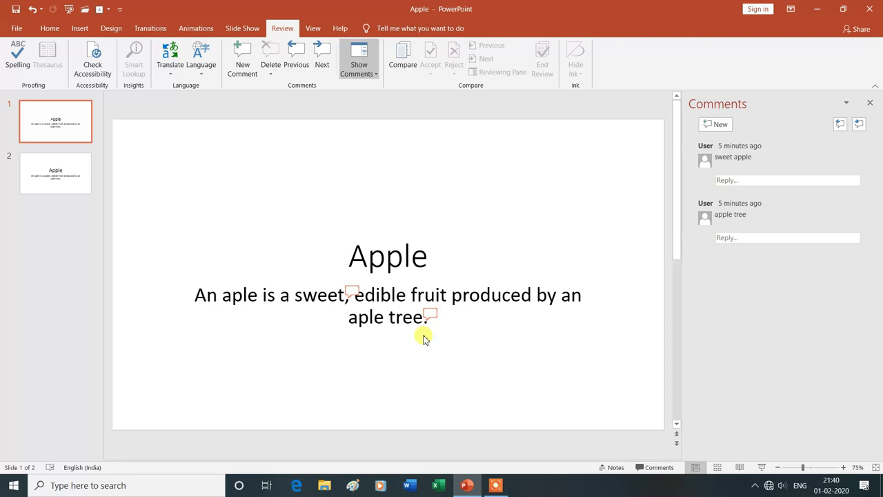
click(70, 174)
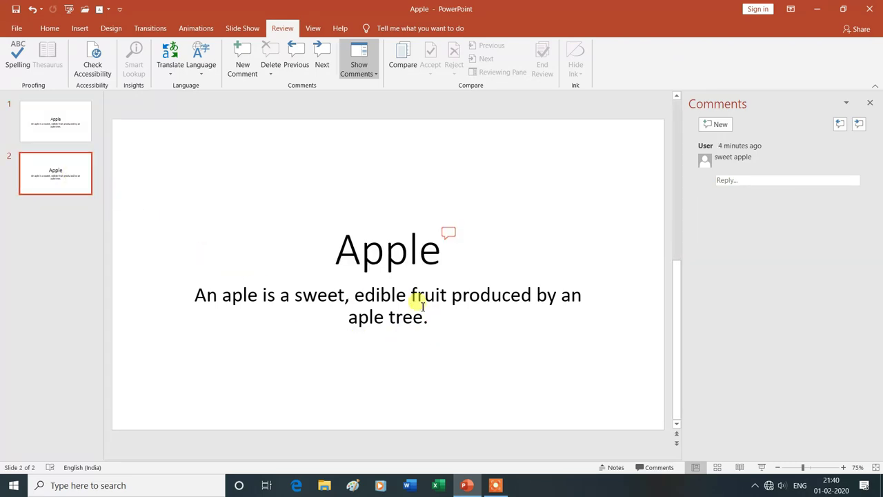
Delete all comments in the presentation, confirm, return to slide 1 and close the Comments pane.
click(448, 235)
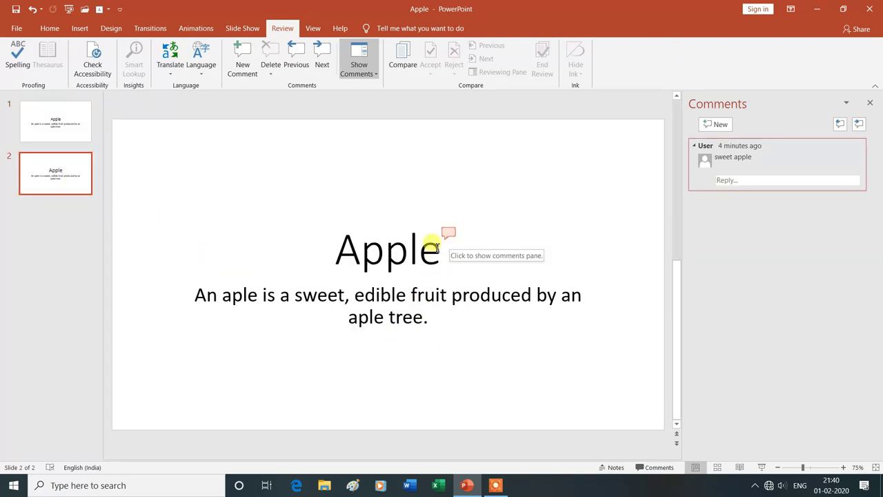
click(470, 235)
click(271, 72)
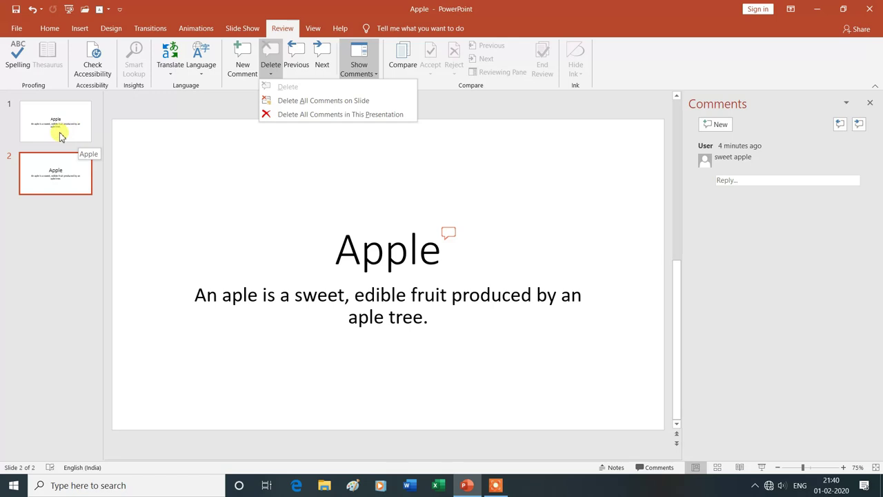
click(342, 115)
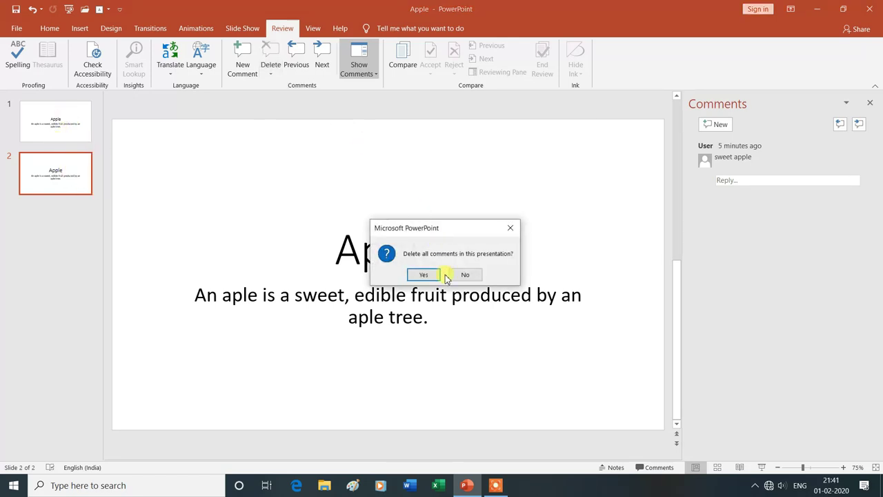
click(424, 275)
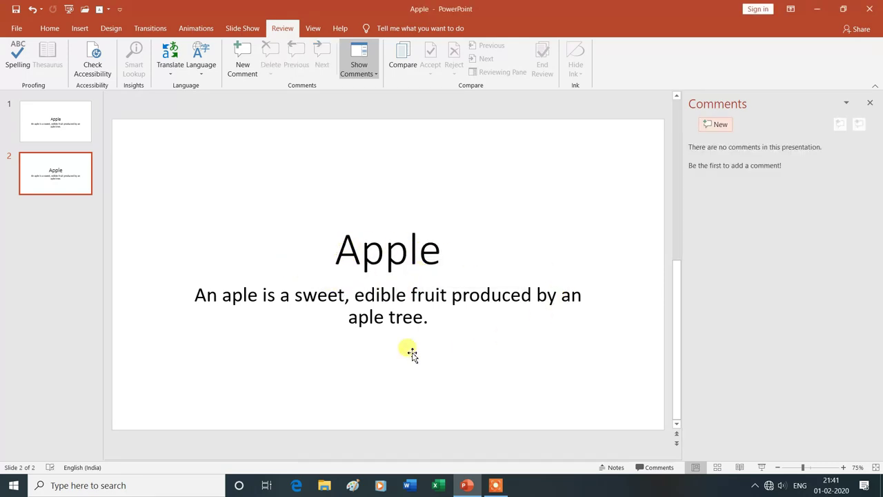
click(65, 123)
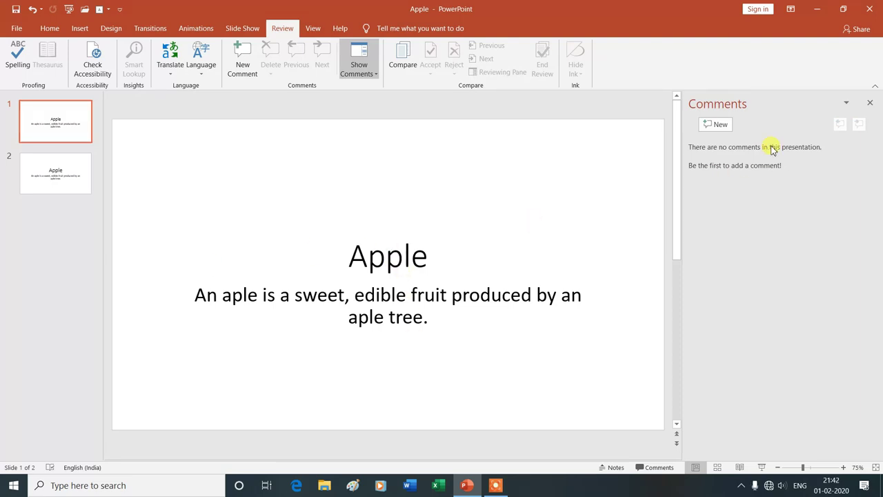
click(871, 105)
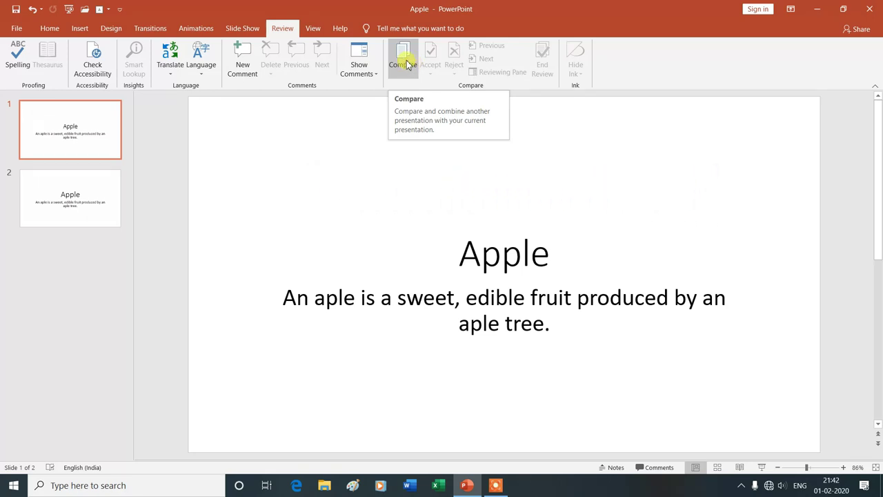
Start Compare to pick a presentation to merge with this one.
click(406, 61)
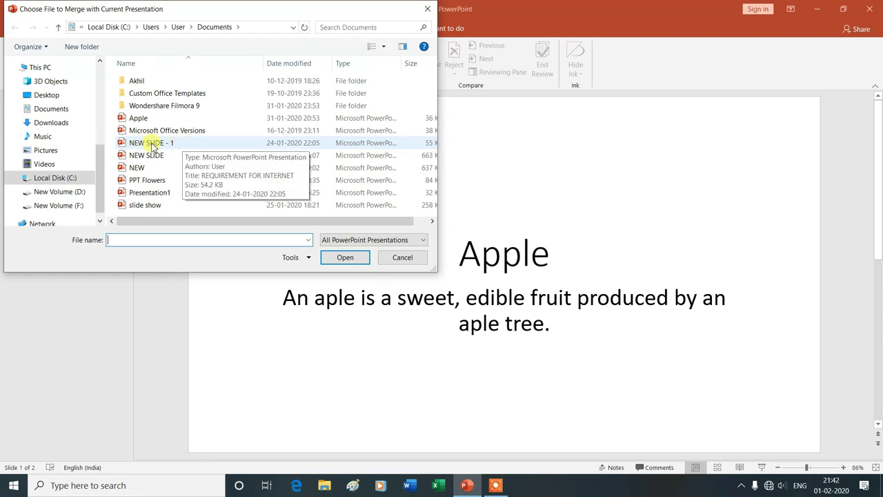
Merge NEW SLIDE - 1 into the current deck and accept all slides inserted at the start.
click(152, 145)
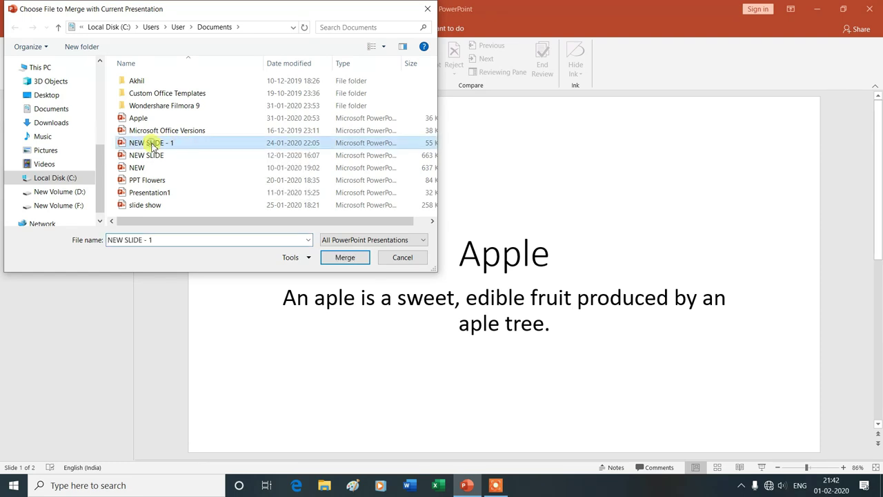
click(346, 257)
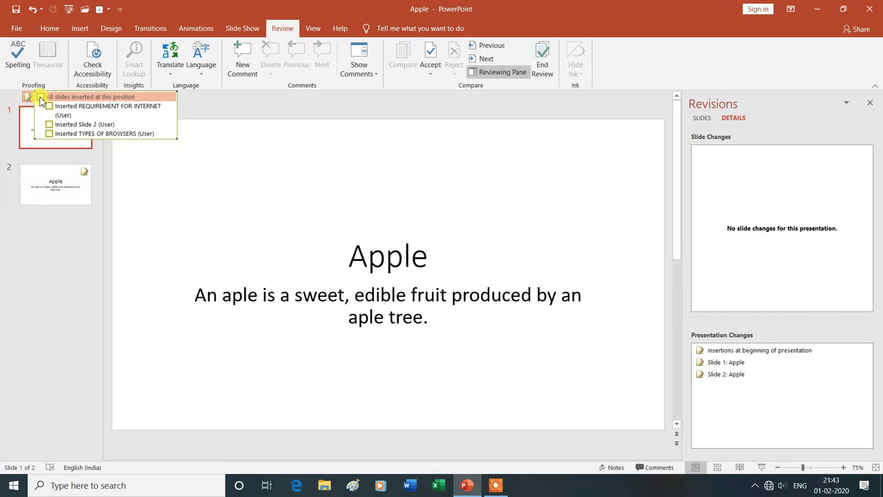
click(40, 98)
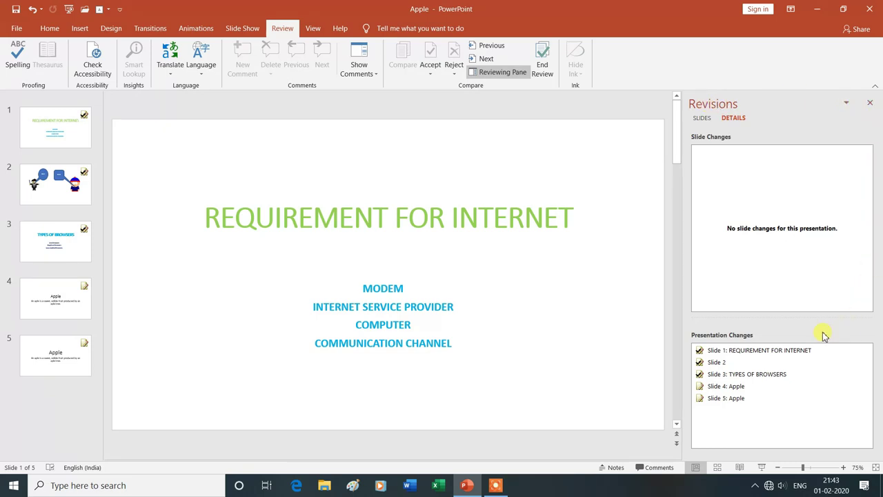
Hide and reshow the revisions list, then select slide 1 to review the changes.
click(497, 73)
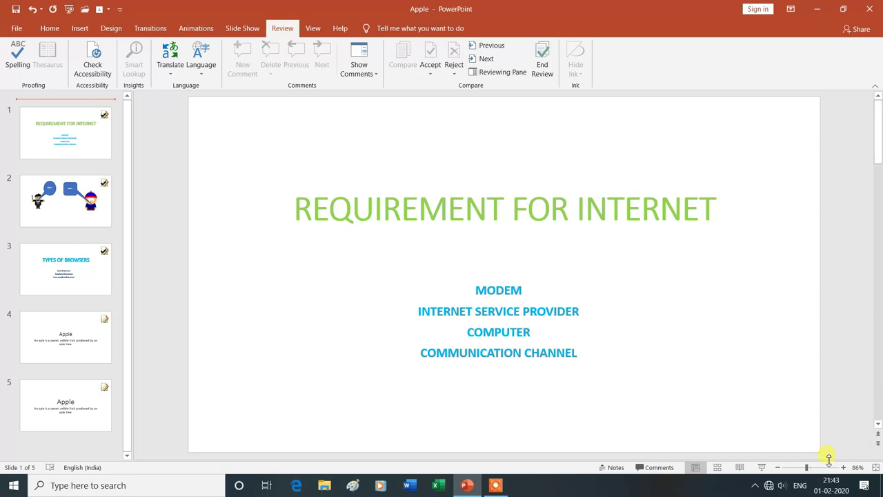
click(496, 75)
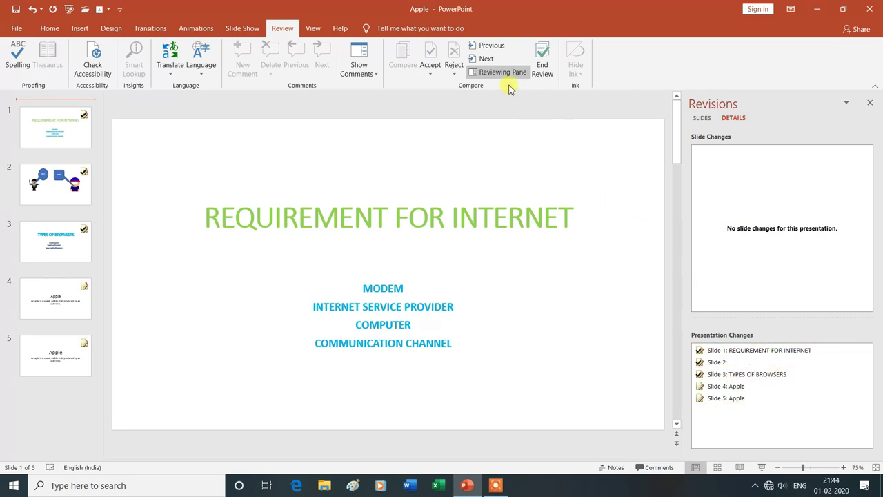
click(67, 129)
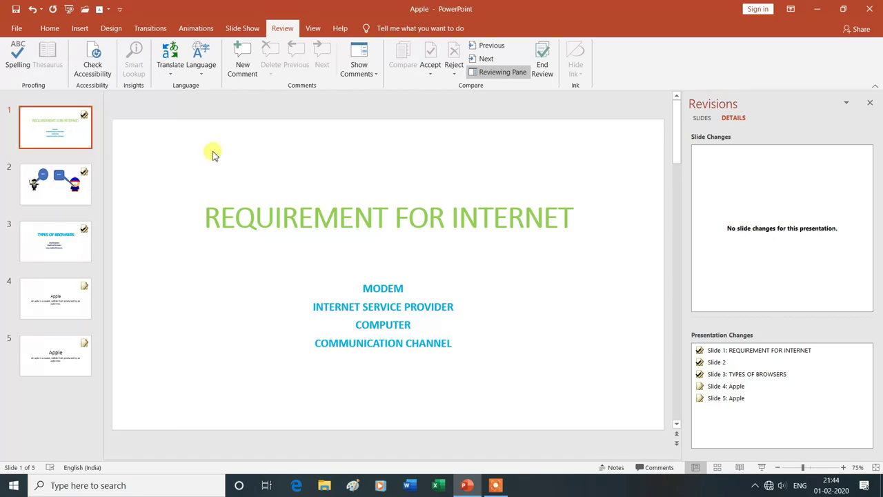
Step through the tracked changes back to slide 1 and place the caret at the end of its title.
click(487, 61)
click(487, 61)
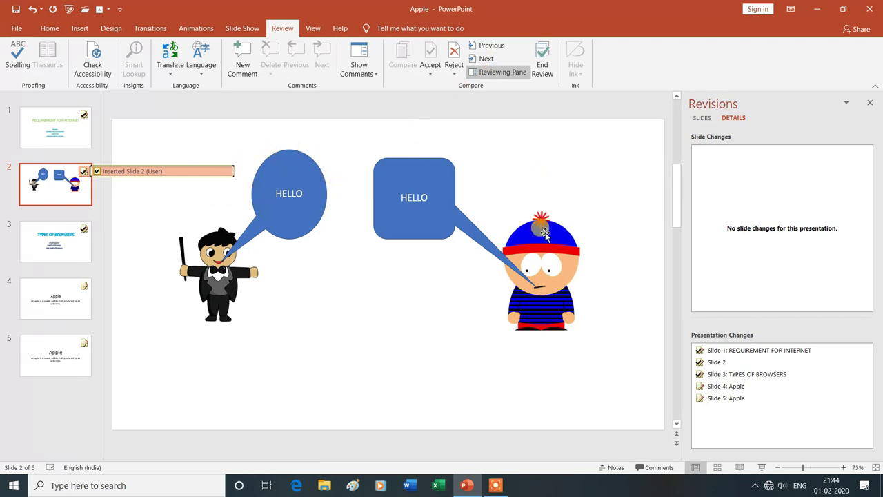
click(487, 60)
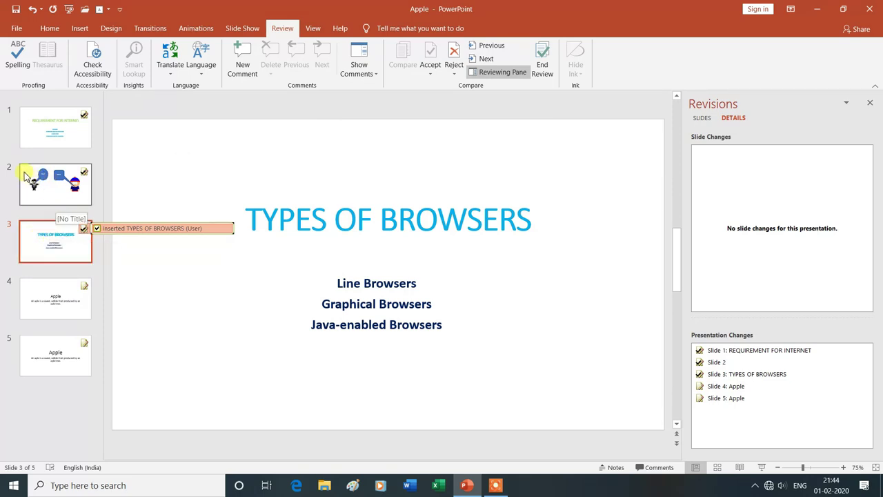
click(498, 51)
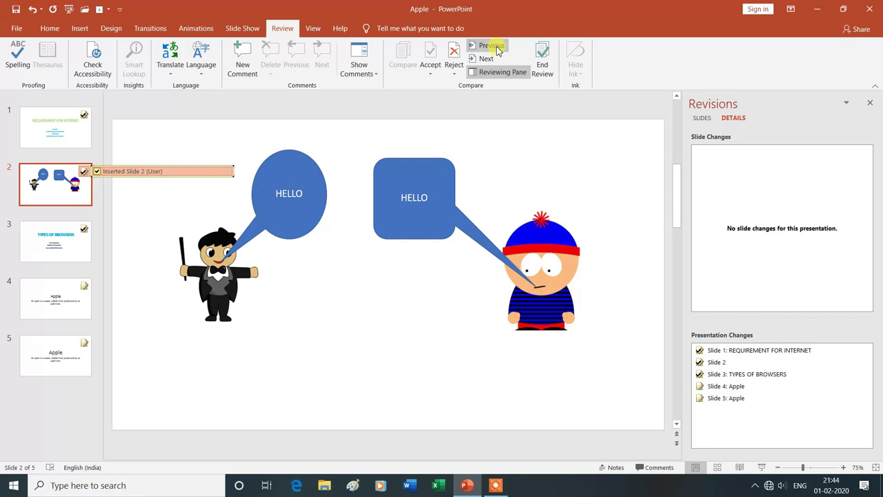
click(497, 51)
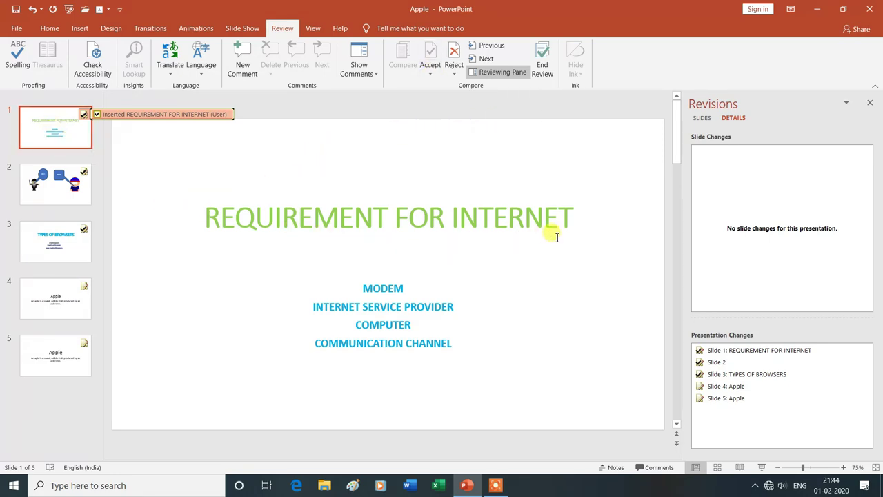
click(494, 219)
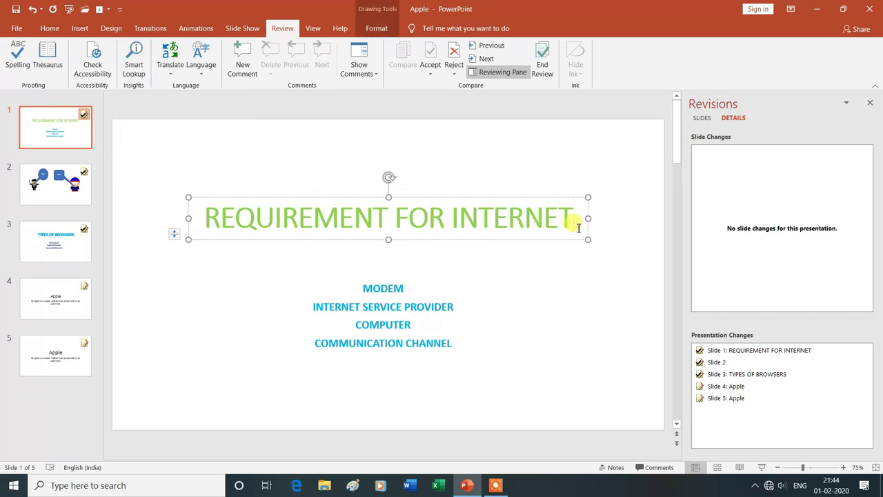
Add a second title line 'computer' on slide 1 and 'line browsers' under TYPES OF BROWSERS.
key(Return)
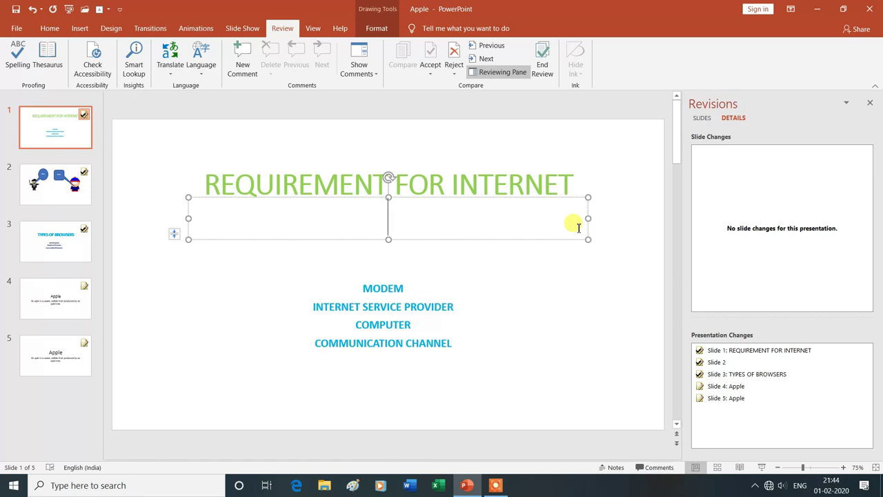
text(computer)
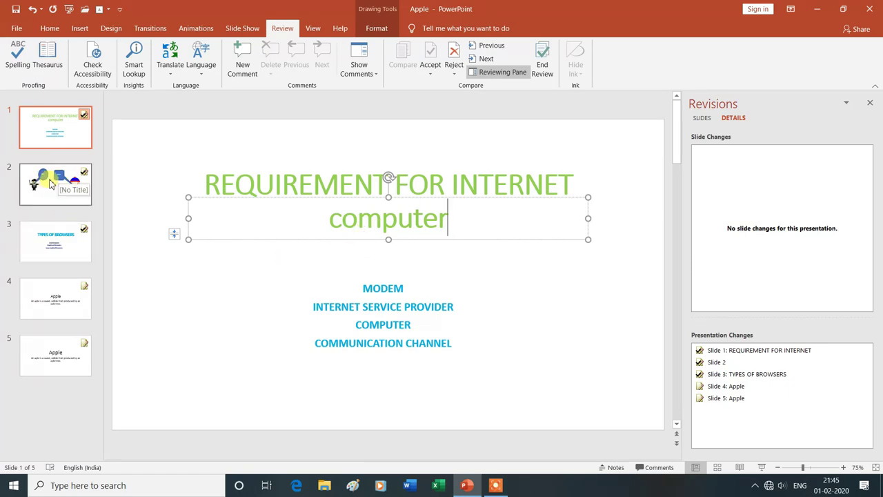
click(57, 245)
click(545, 225)
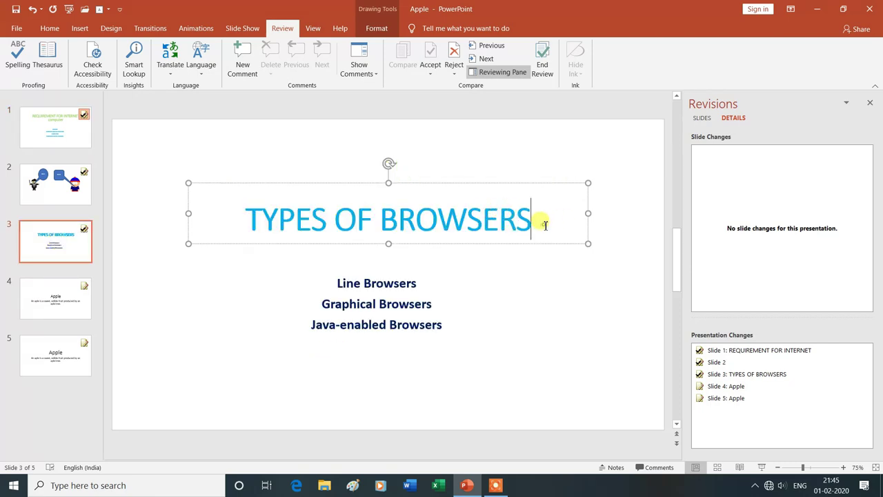
key(Return)
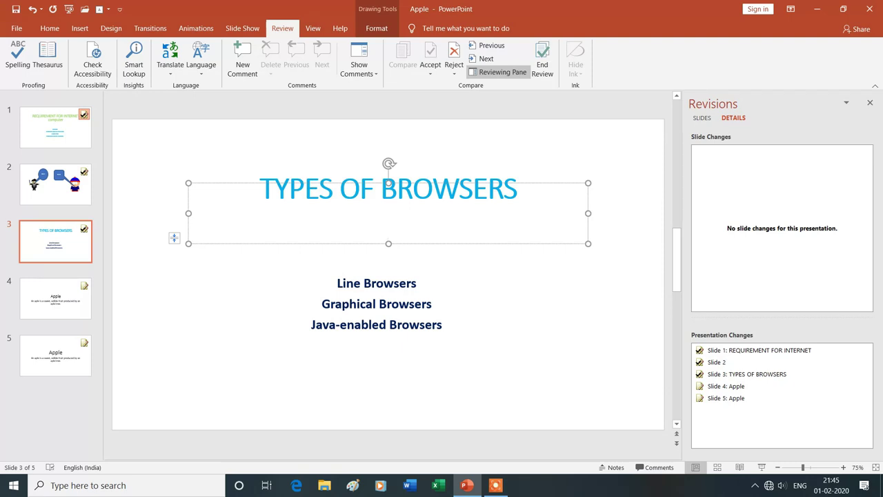
text(line browsers)
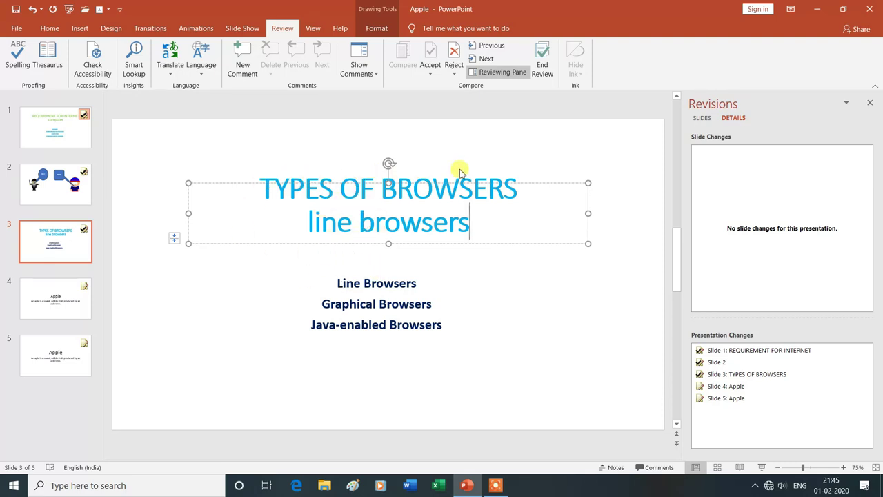
click(488, 164)
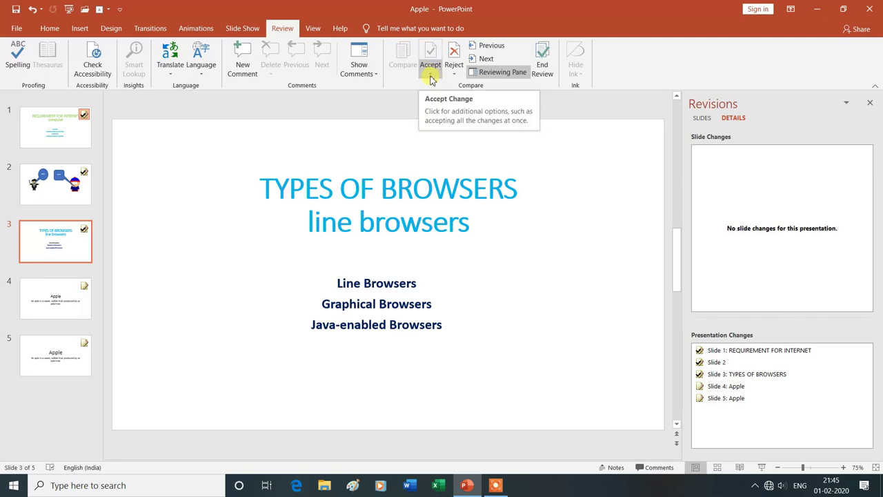
Accept all changes to the presentation from the Accept menu.
click(433, 76)
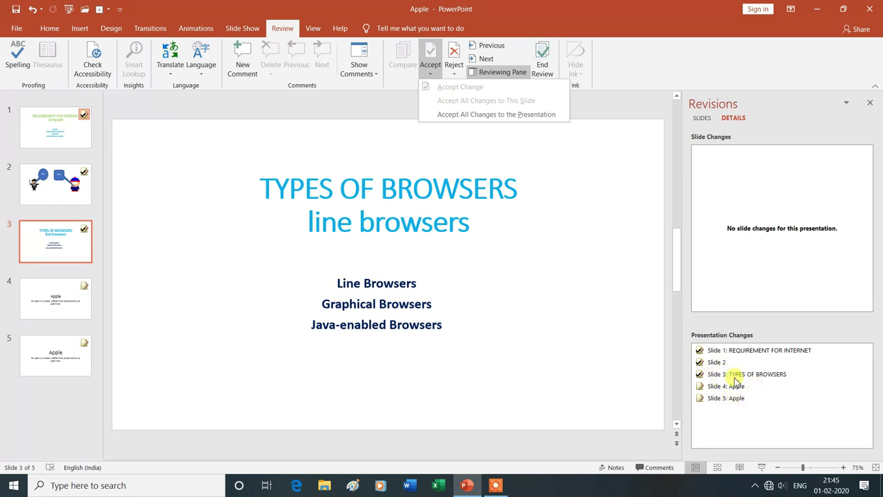
click(453, 114)
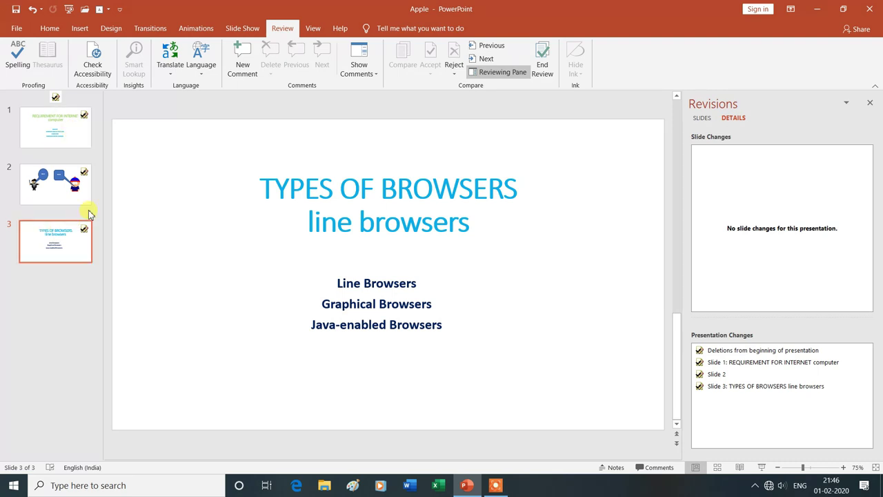
Reject all changes to the presentation from the Reject menu.
click(455, 76)
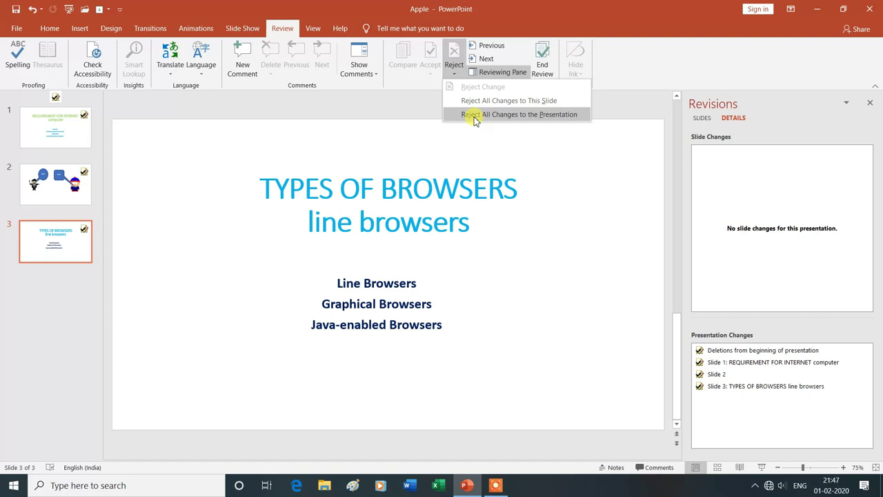
click(540, 115)
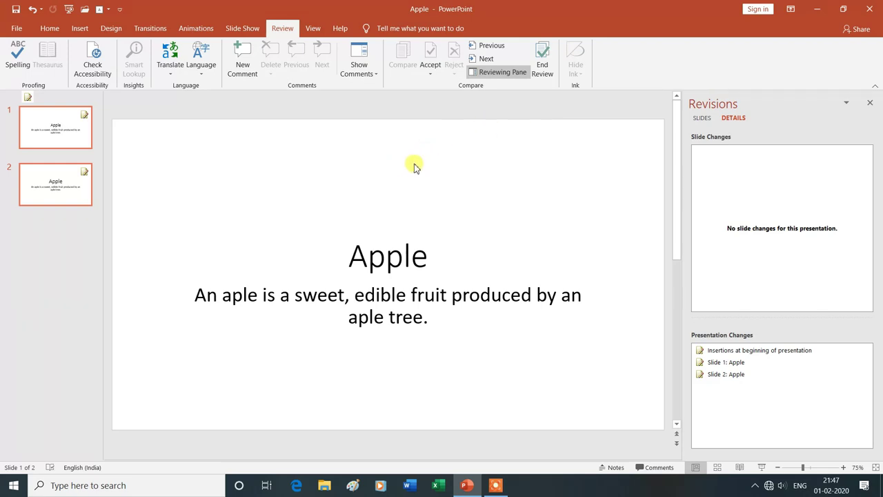
Accept all slides inserted at the presentation start, then view slides 1 and 3.
click(28, 99)
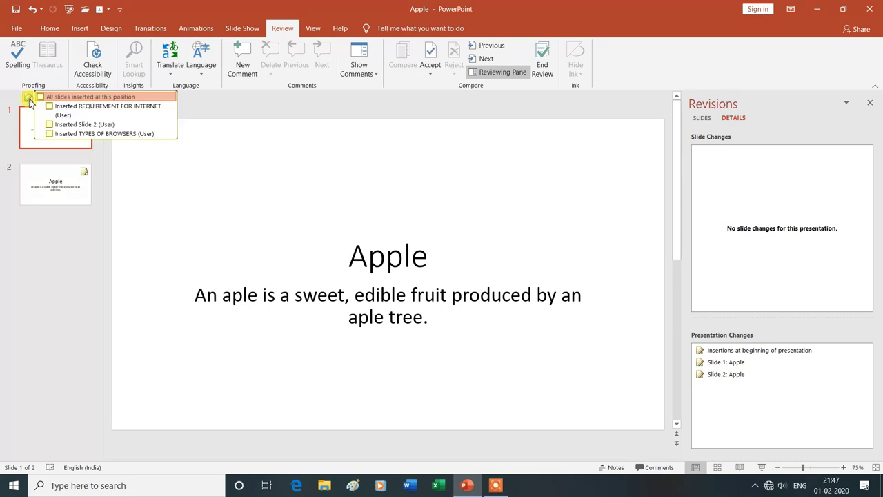
click(72, 98)
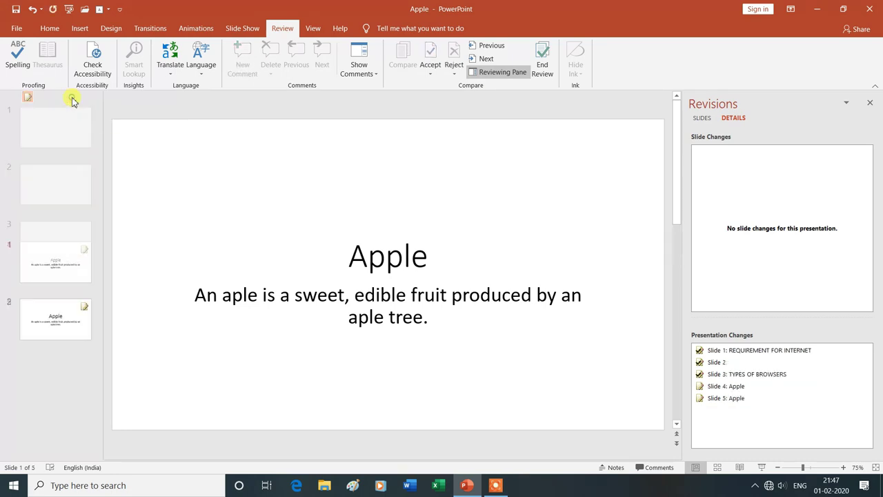
click(62, 133)
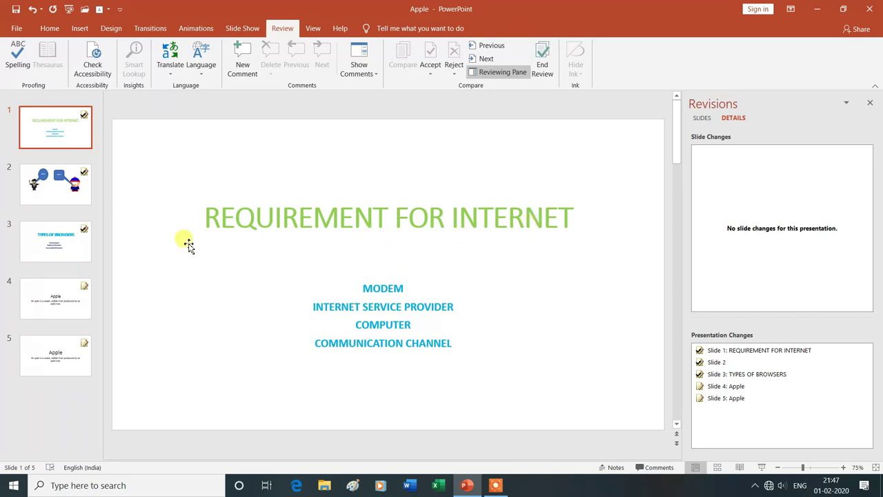
click(57, 240)
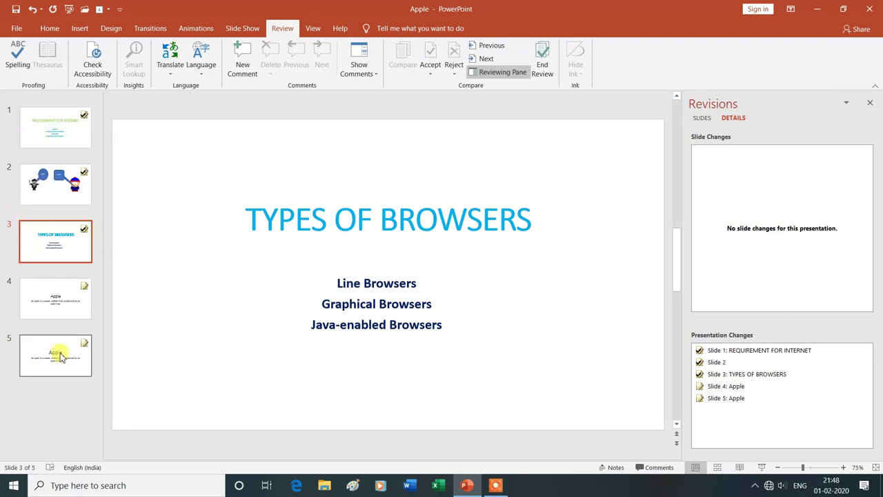
End the review and confirm discarding the unapplied changes.
click(543, 61)
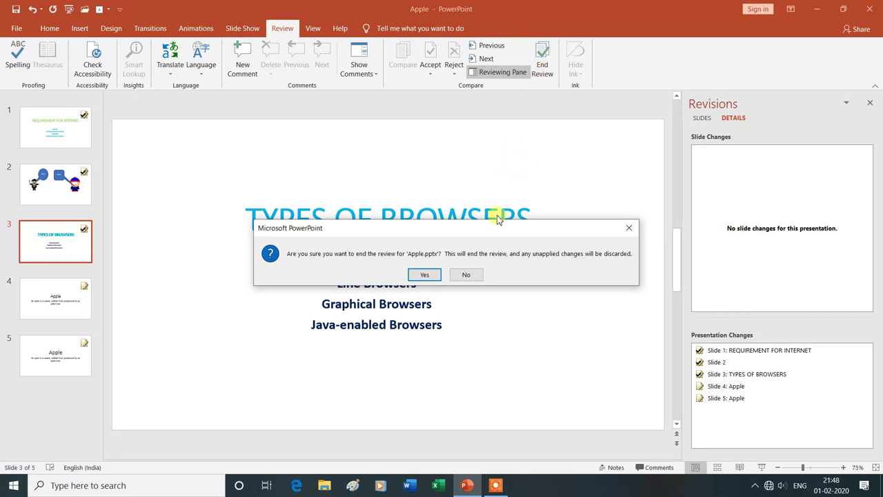
click(426, 275)
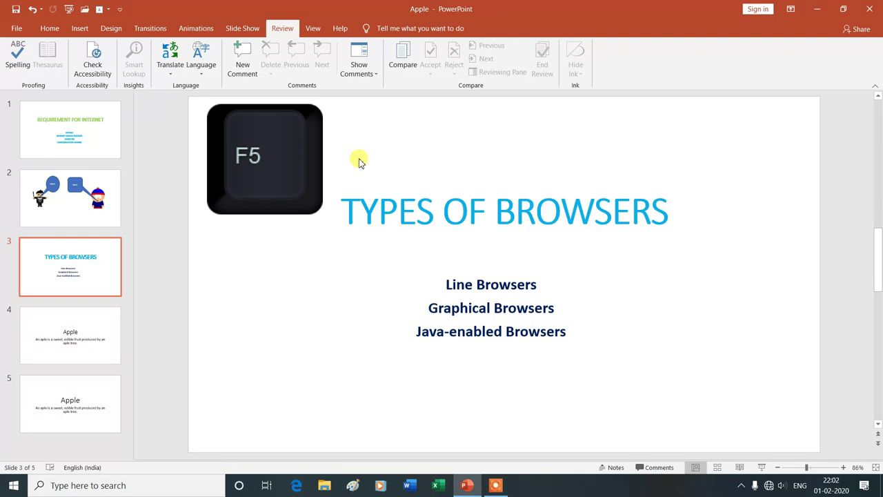
Start the slide show from the beginning and switch to the pen.
key(F5)
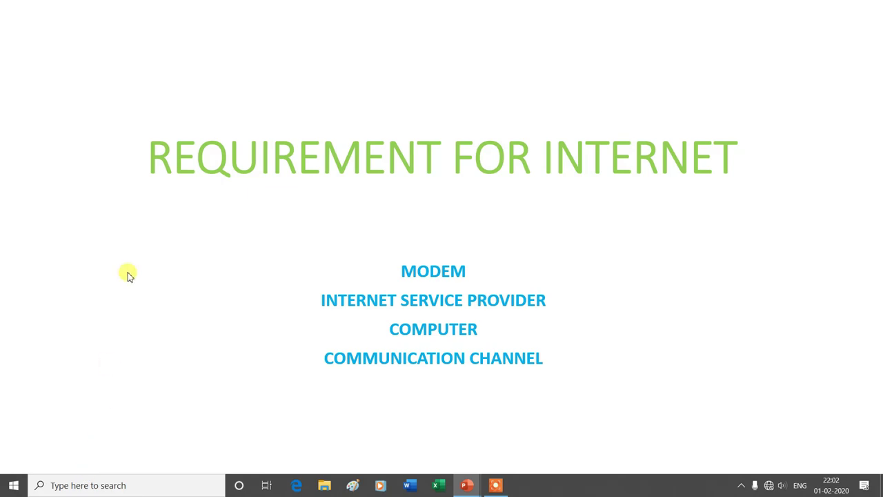
right_click(149, 216)
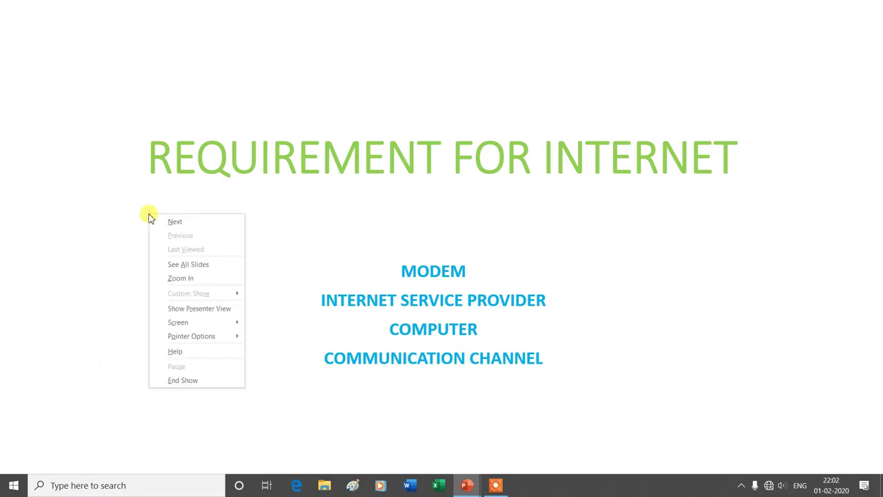
mouse_move(181, 340)
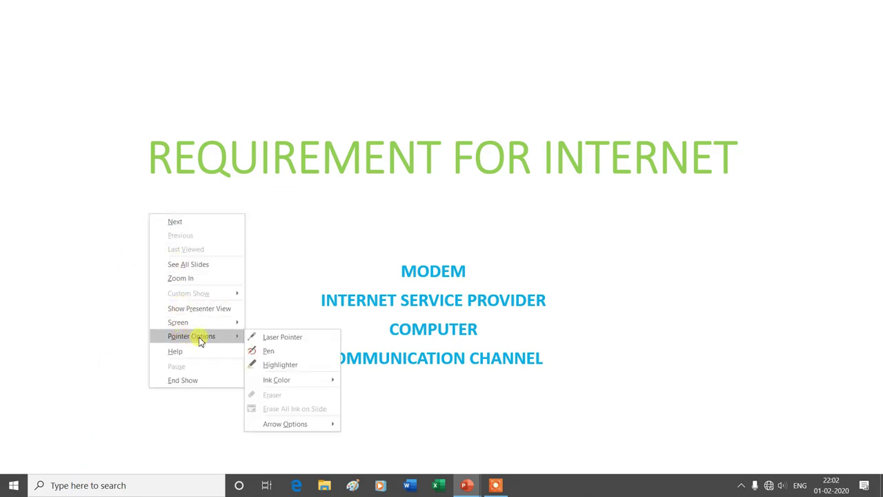
click(268, 352)
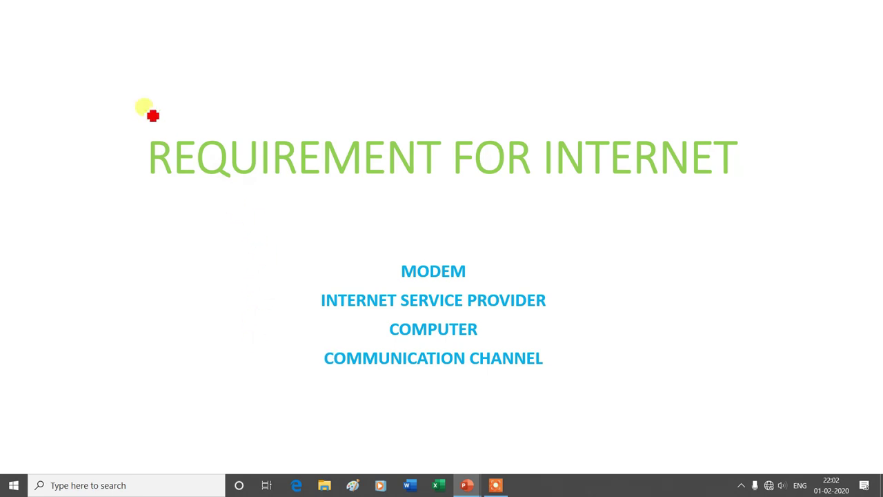
Draw a red ink rectangle beside the MODEM bullet list, then advance to slide 2.
mouse_move(146, 225)
mouse_down()
mouse_move(255, 227)
mouse_move(267, 359)
mouse_up()
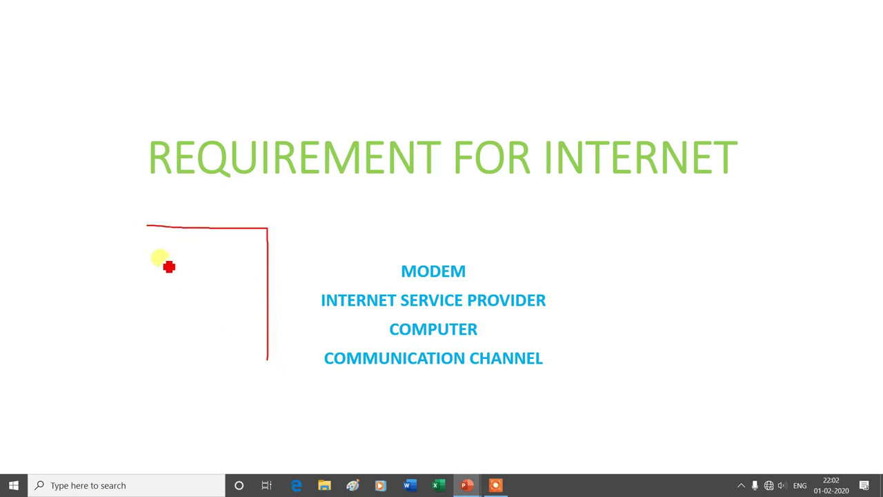
drag(146, 225, 267, 365)
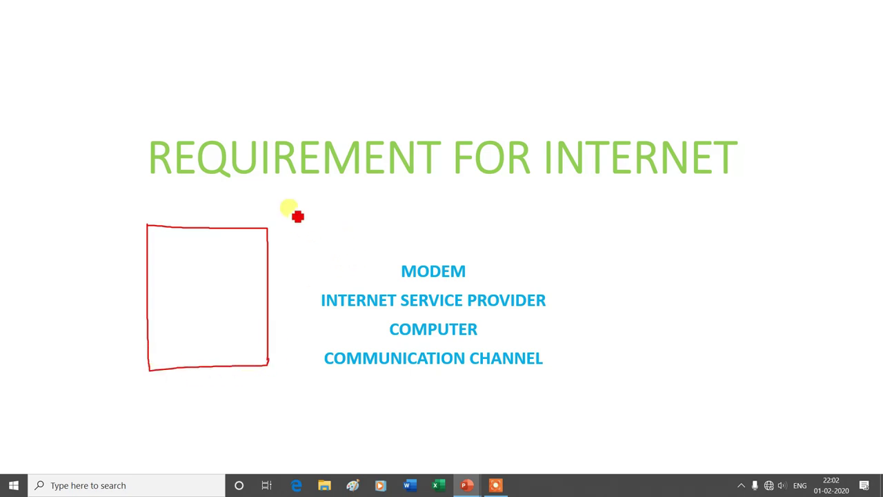
right_click(636, 214)
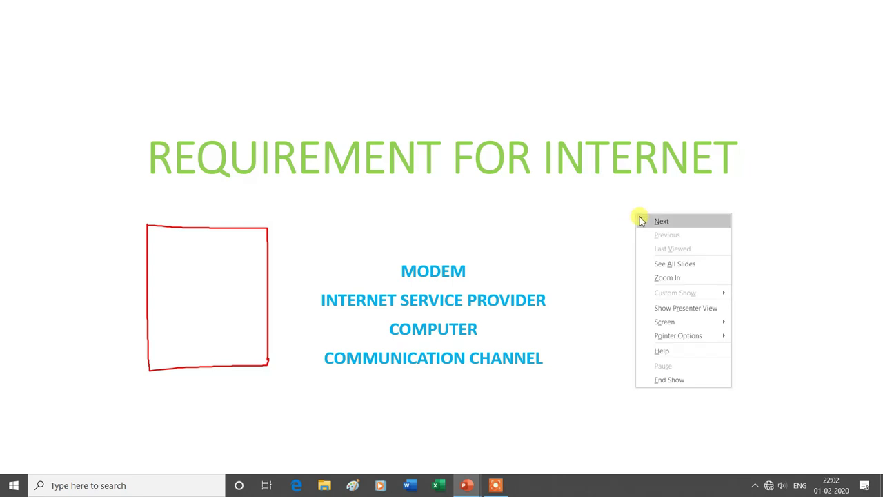
click(661, 222)
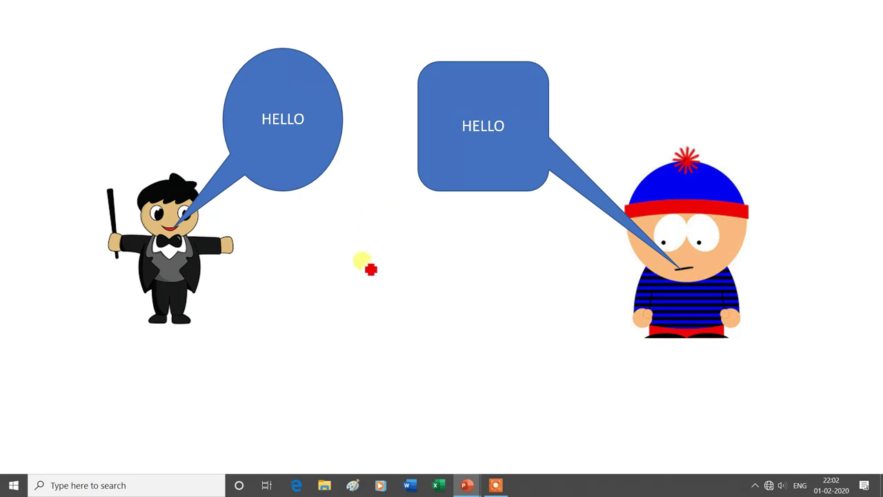
Ink a red circle between the cartoon characters with two lines beneath, then go to the next slide.
mouse_move(395, 252)
mouse_down()
mouse_move(405, 351)
mouse_move(395, 259)
mouse_up()
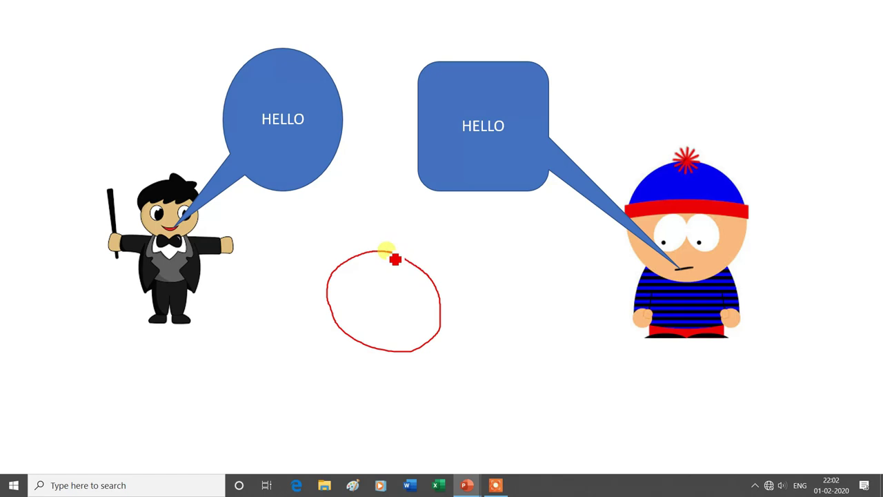
drag(313, 364, 494, 363)
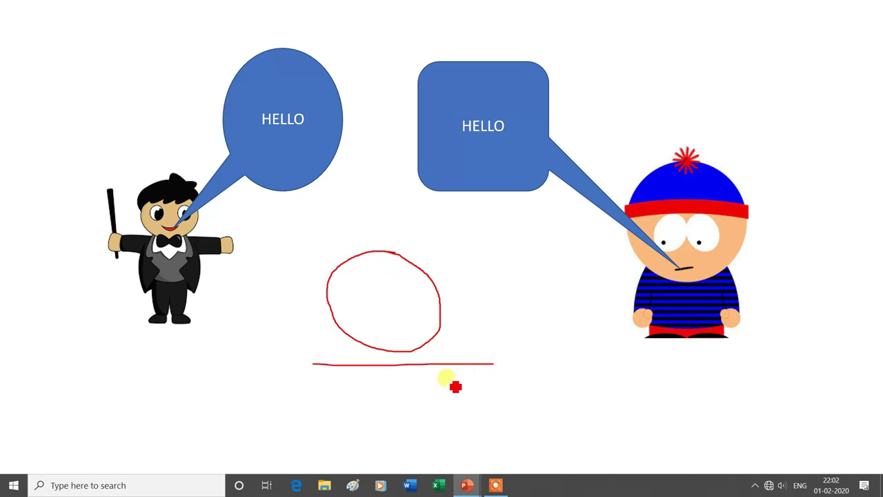
drag(312, 394, 484, 397)
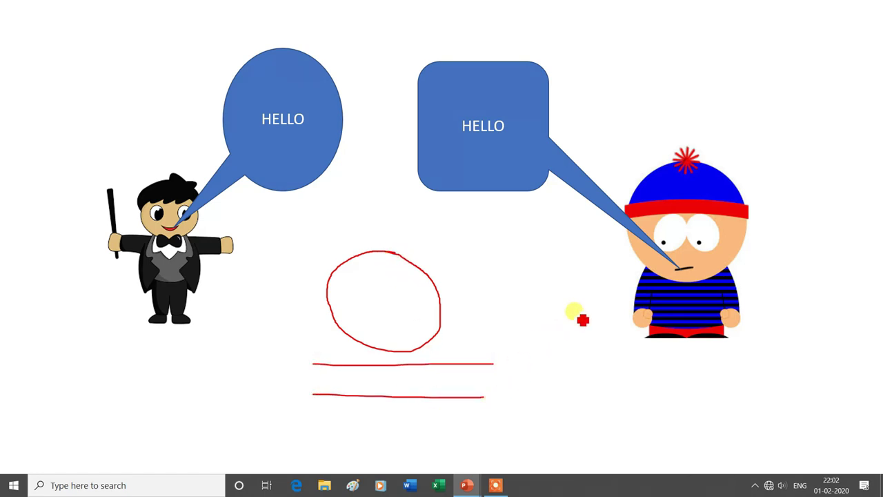
right_click(538, 250)
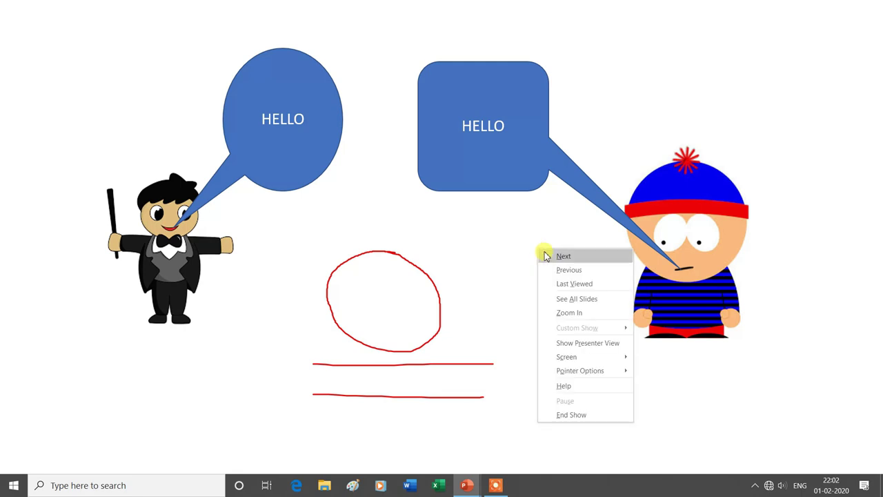
click(562, 256)
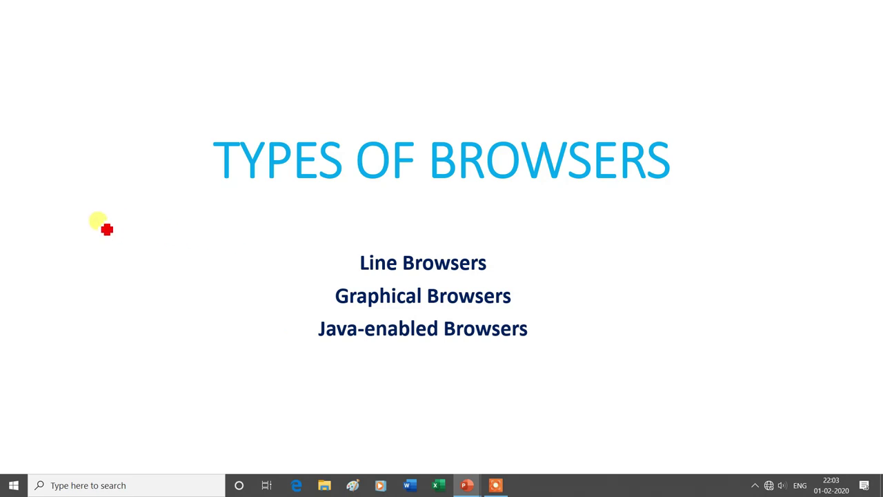
Underline the title and Line, Graphical, Java-enabled Browsers in red, then end the show keeping ink.
drag(199, 186, 694, 181)
drag(354, 277, 495, 274)
drag(337, 305, 517, 304)
drag(313, 349, 535, 340)
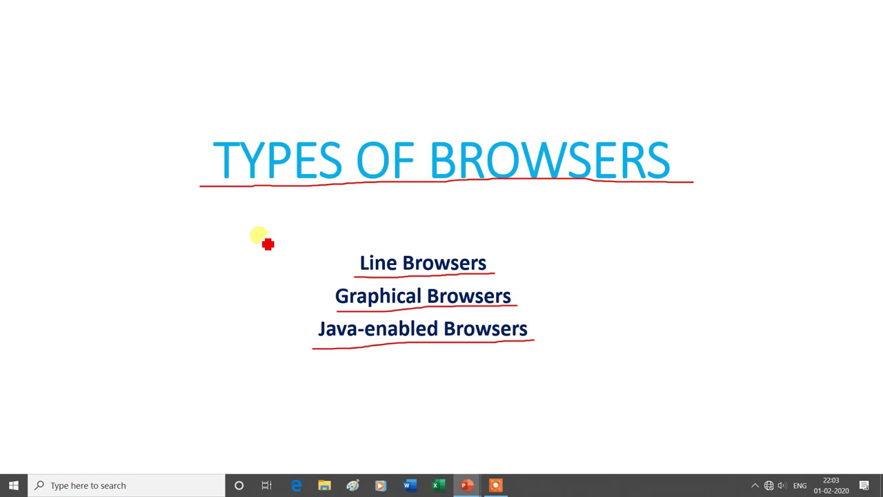
key(Escape)
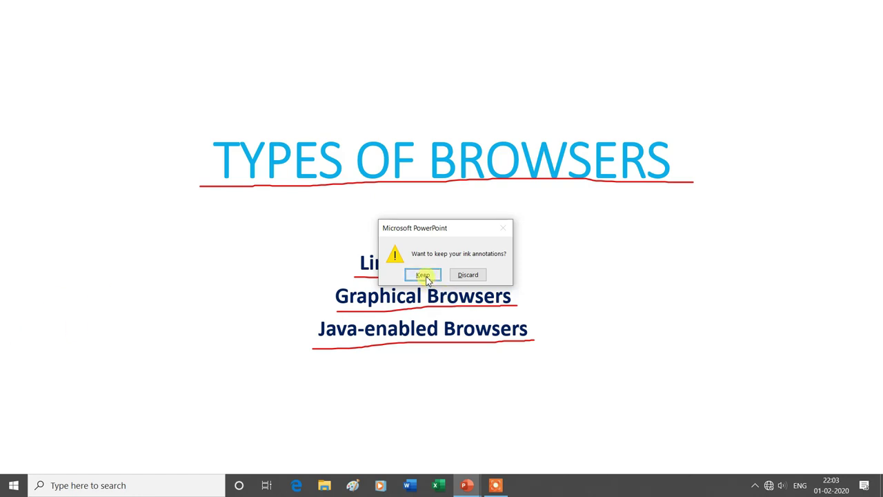
click(423, 275)
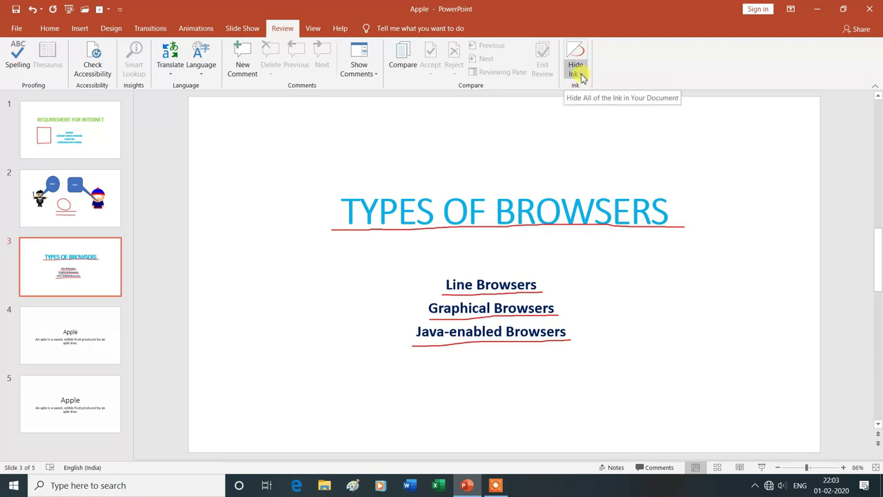
Delete all ink on the TYPES OF BROWSERS slide using the Hide Ink menu.
click(581, 76)
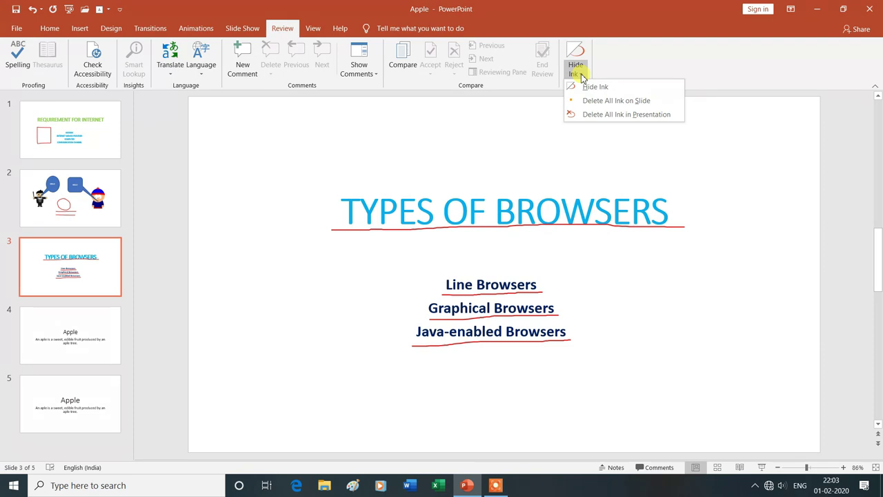
click(38, 259)
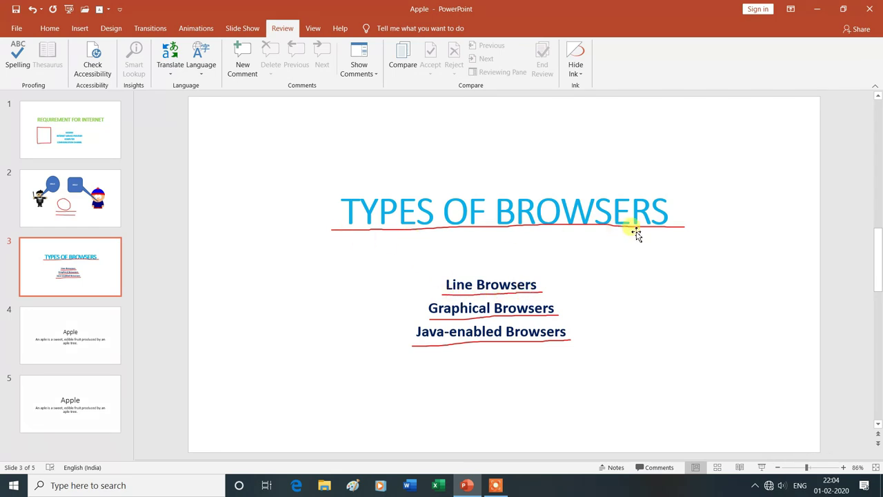
click(582, 78)
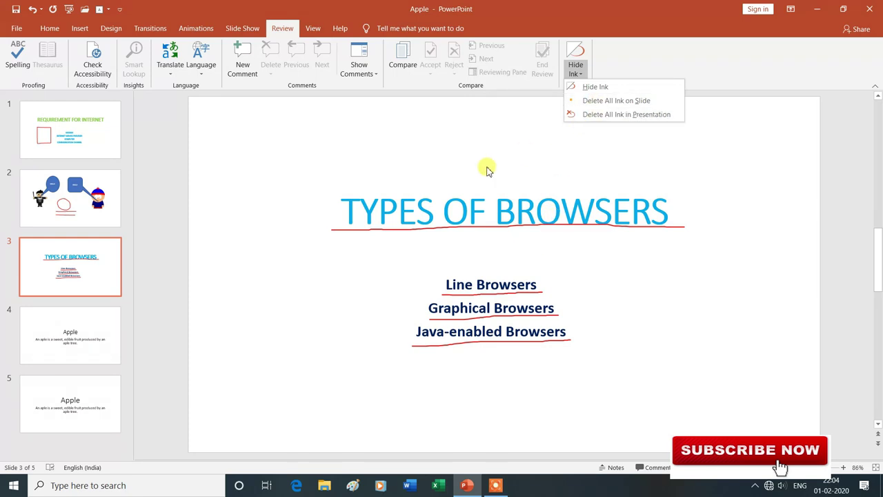
click(605, 103)
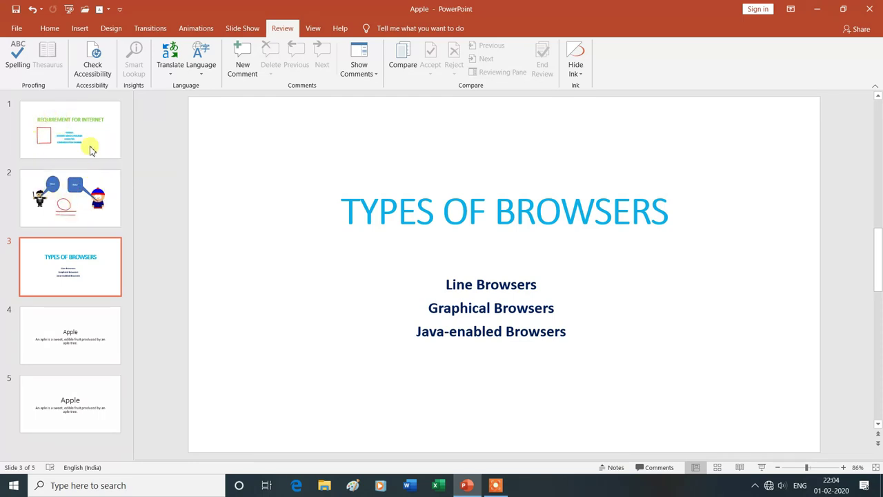
click(583, 78)
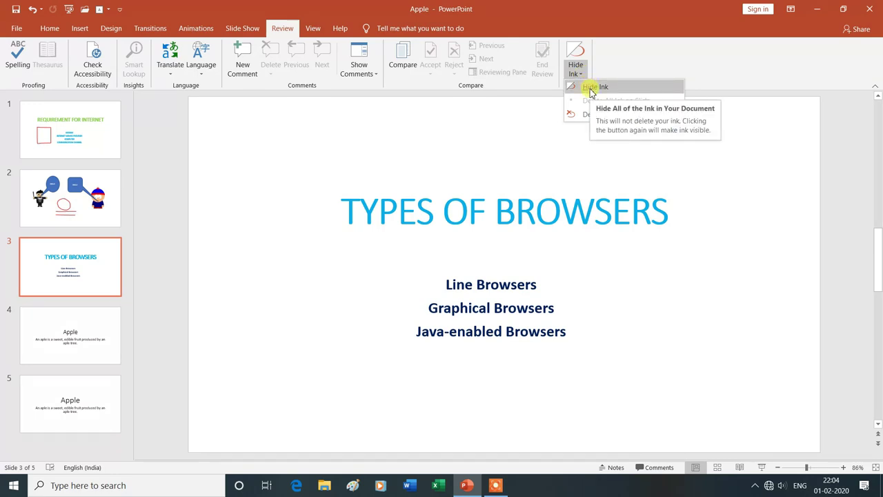
click(591, 88)
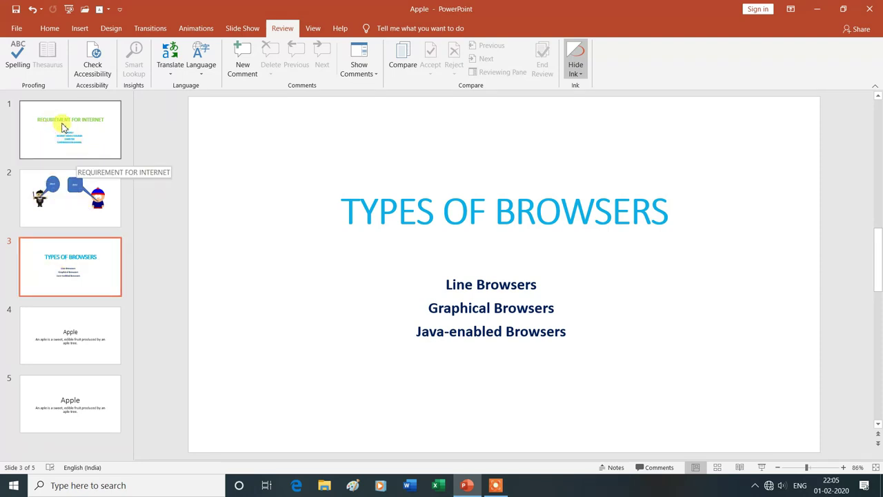
click(582, 77)
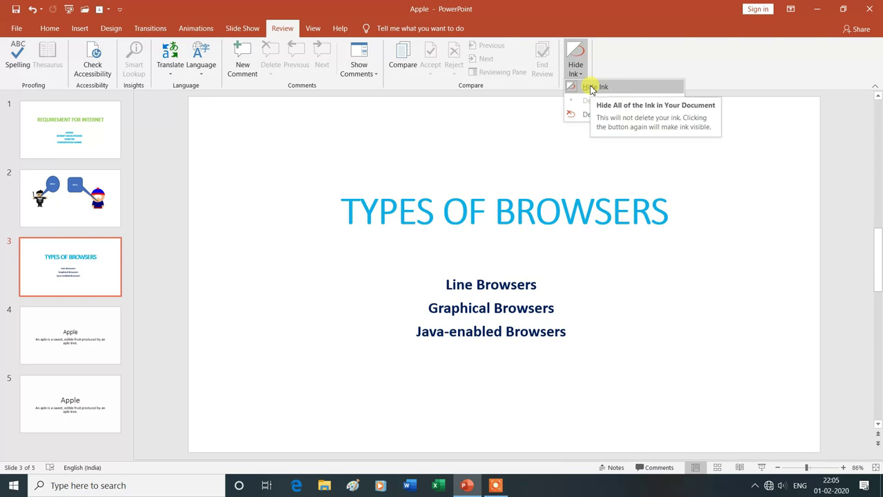
click(591, 90)
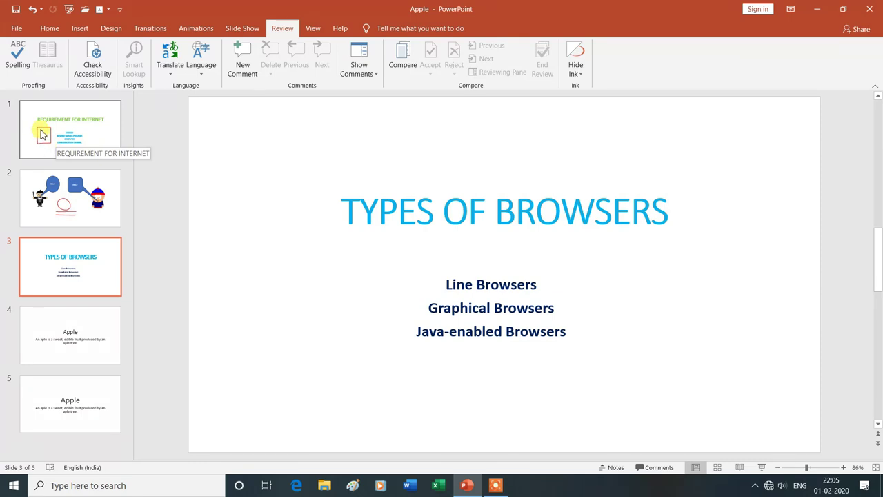
Check slide 2's red circle and lines, then return to slide 1's red rectangle by the MODEM list.
click(79, 137)
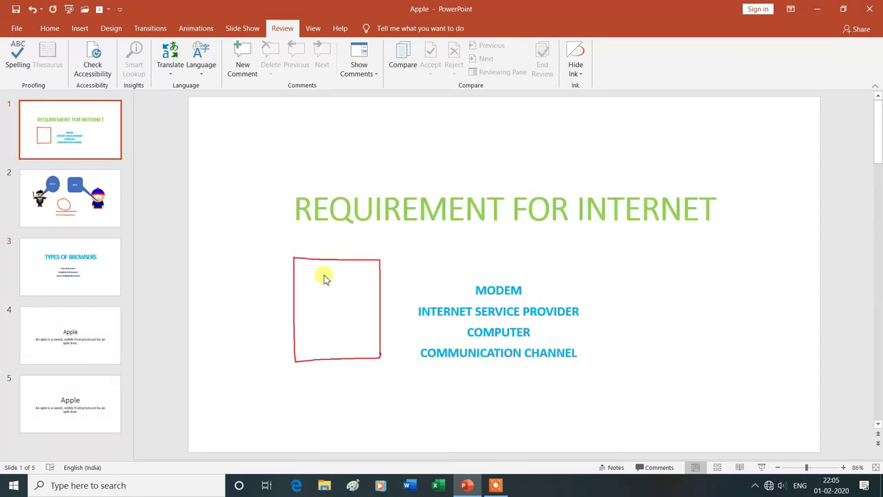
click(99, 212)
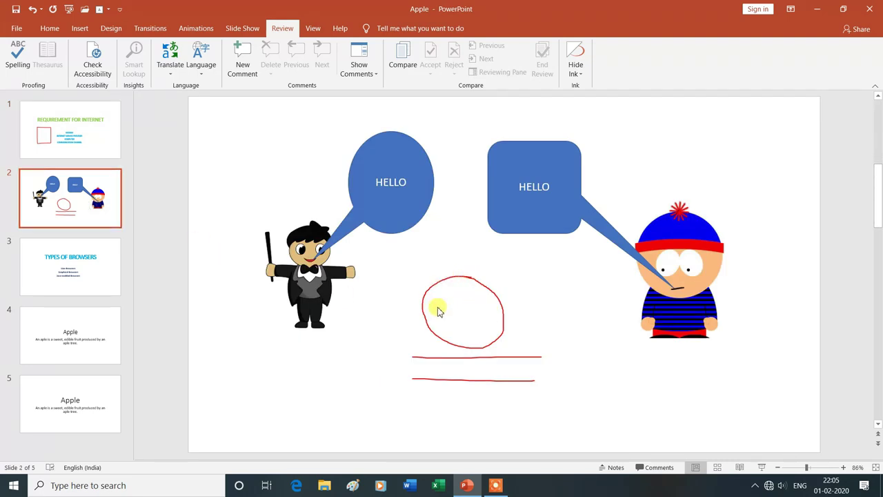
click(99, 138)
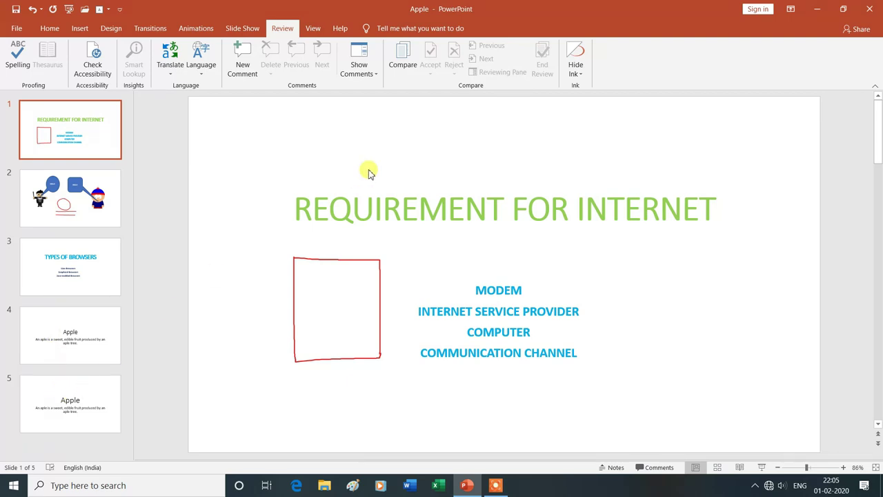
Use Delete All Ink in Presentation from the Review Hide Ink menu to clear slides 1 and 2.
click(582, 76)
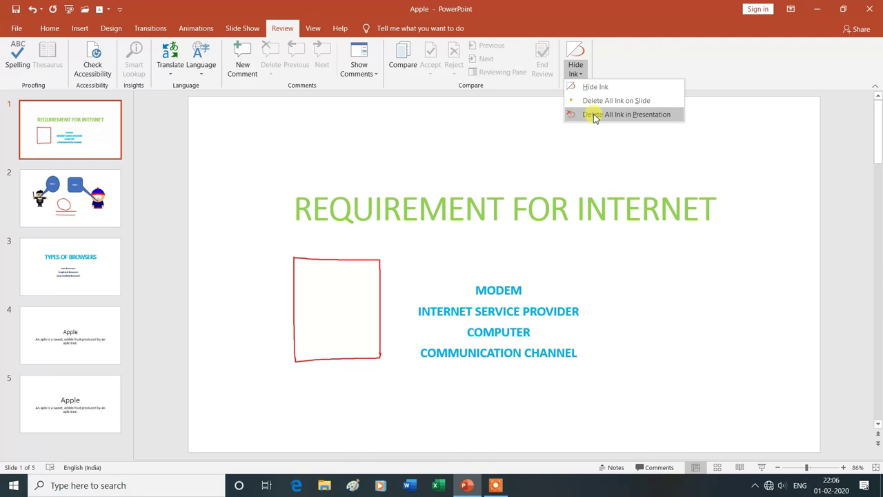
click(595, 116)
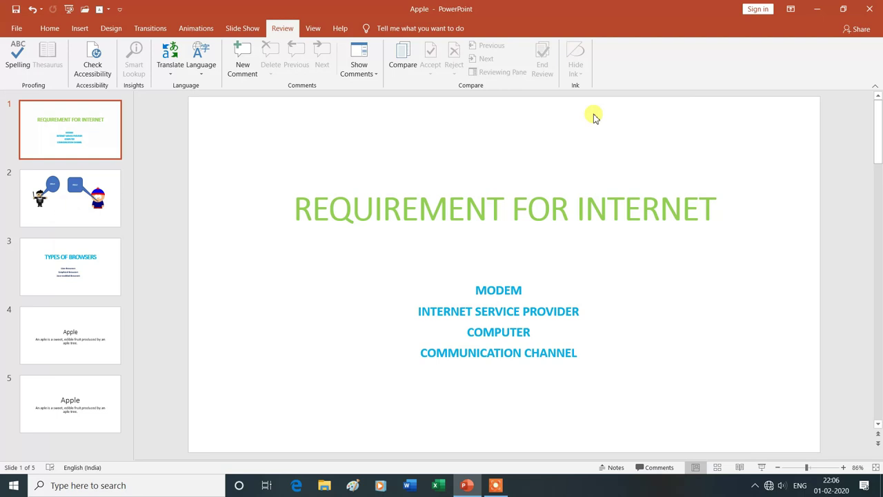